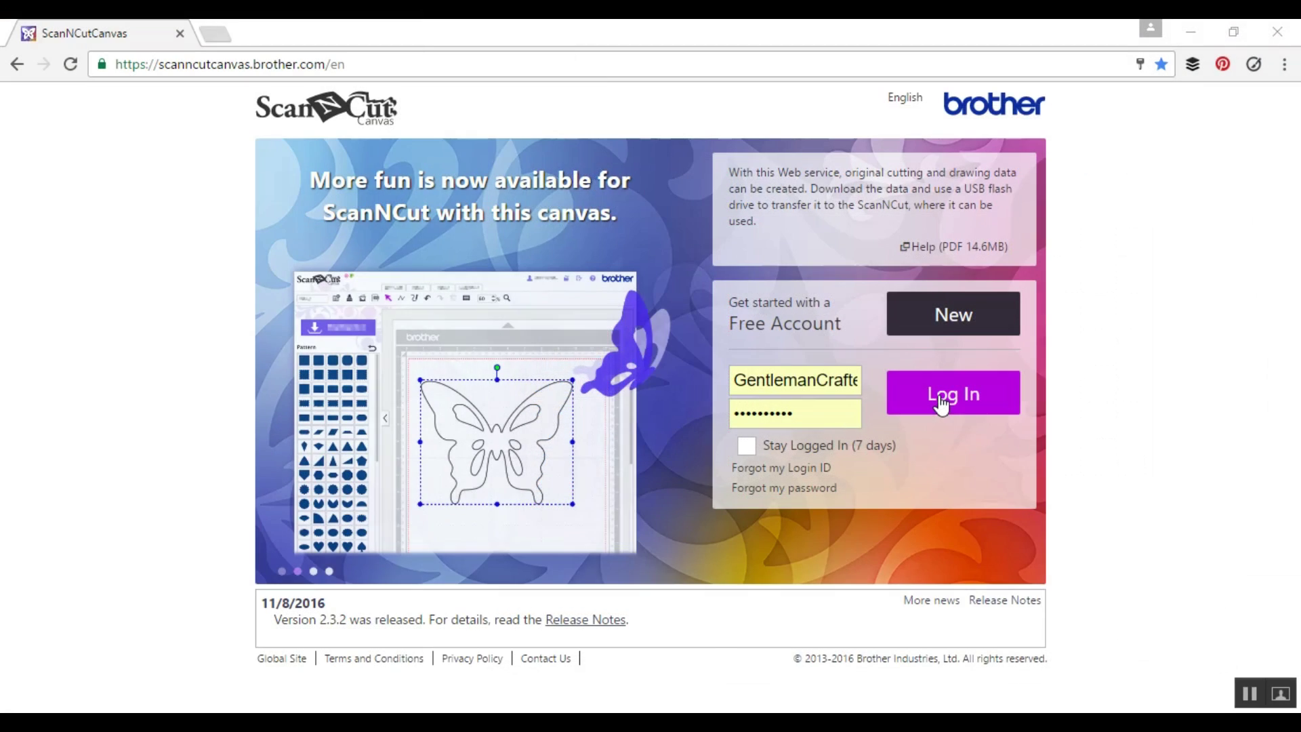
Log in to ScanNCut Canvas to reach an empty cutting mat.
left_click(941, 400)
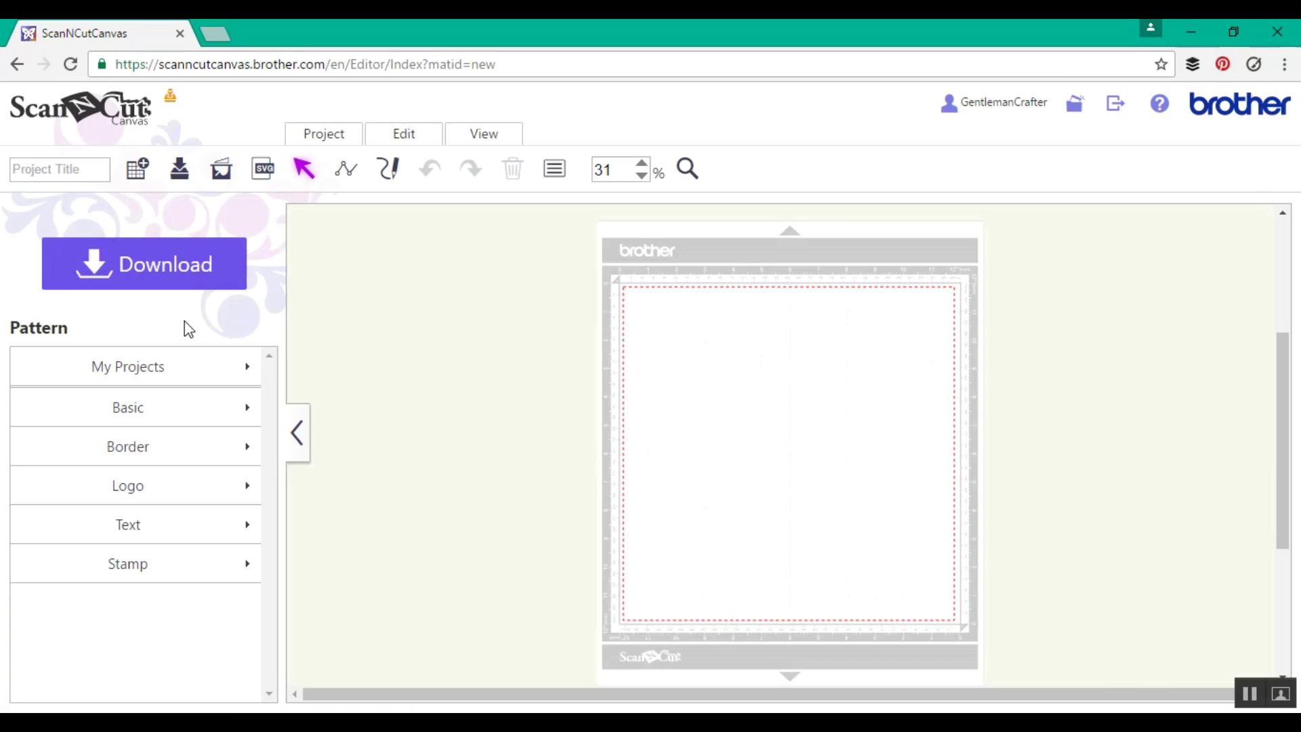
Open the saved ALEX project, zoom in on both monograms, then start a new project.
left_click(193, 372)
left_click(99, 403)
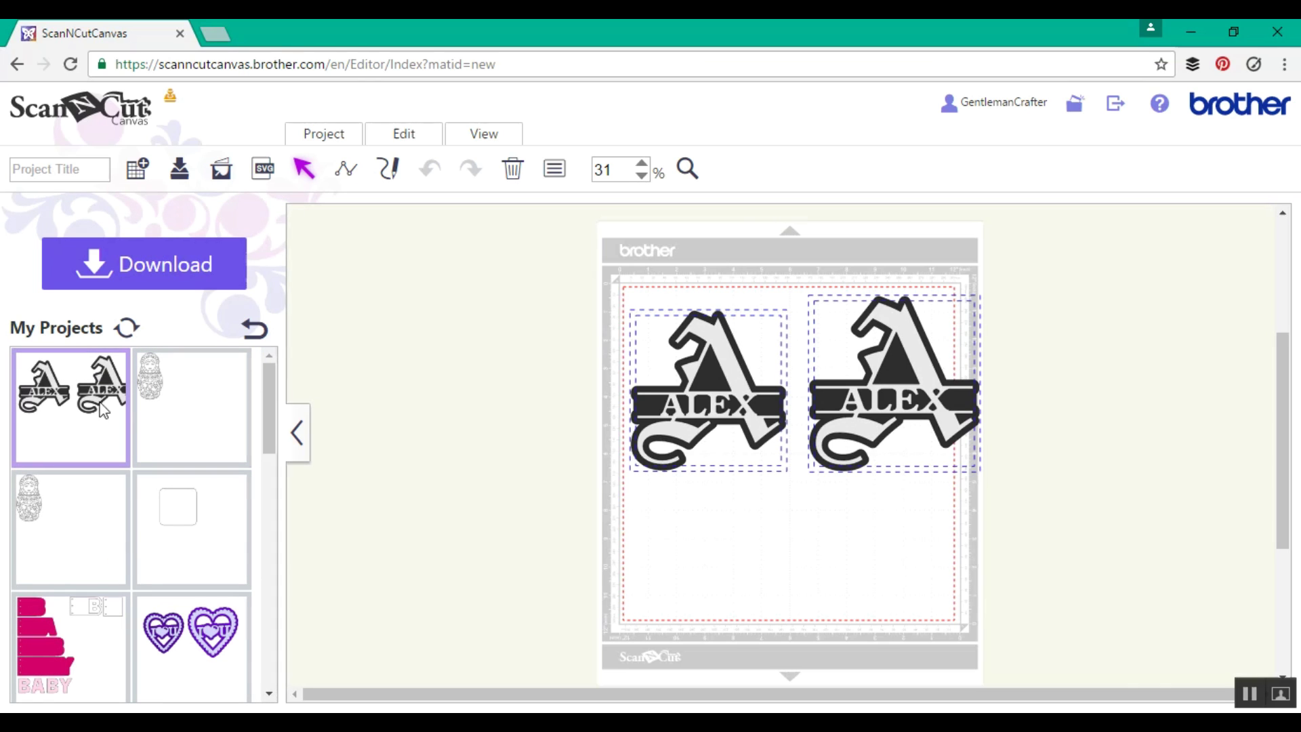
left_click(688, 169)
left_click_drag(592, 272, 995, 488)
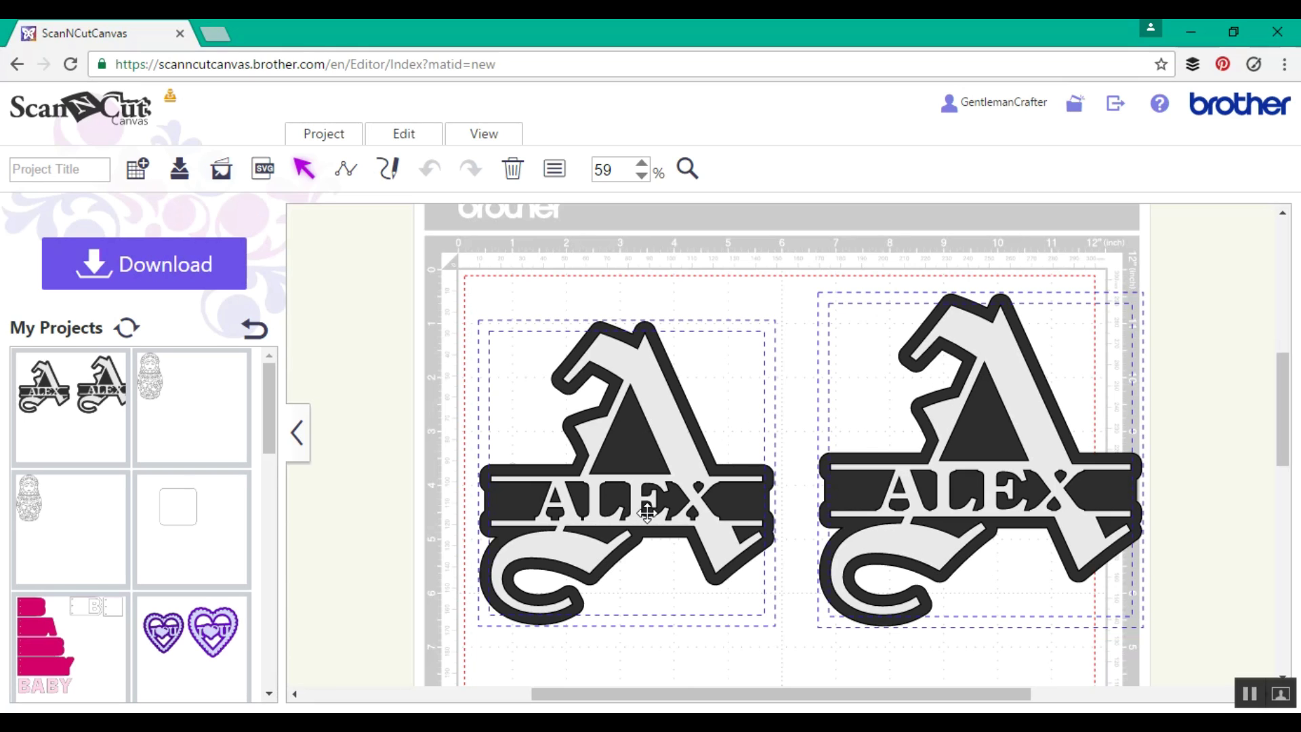
left_click(149, 179)
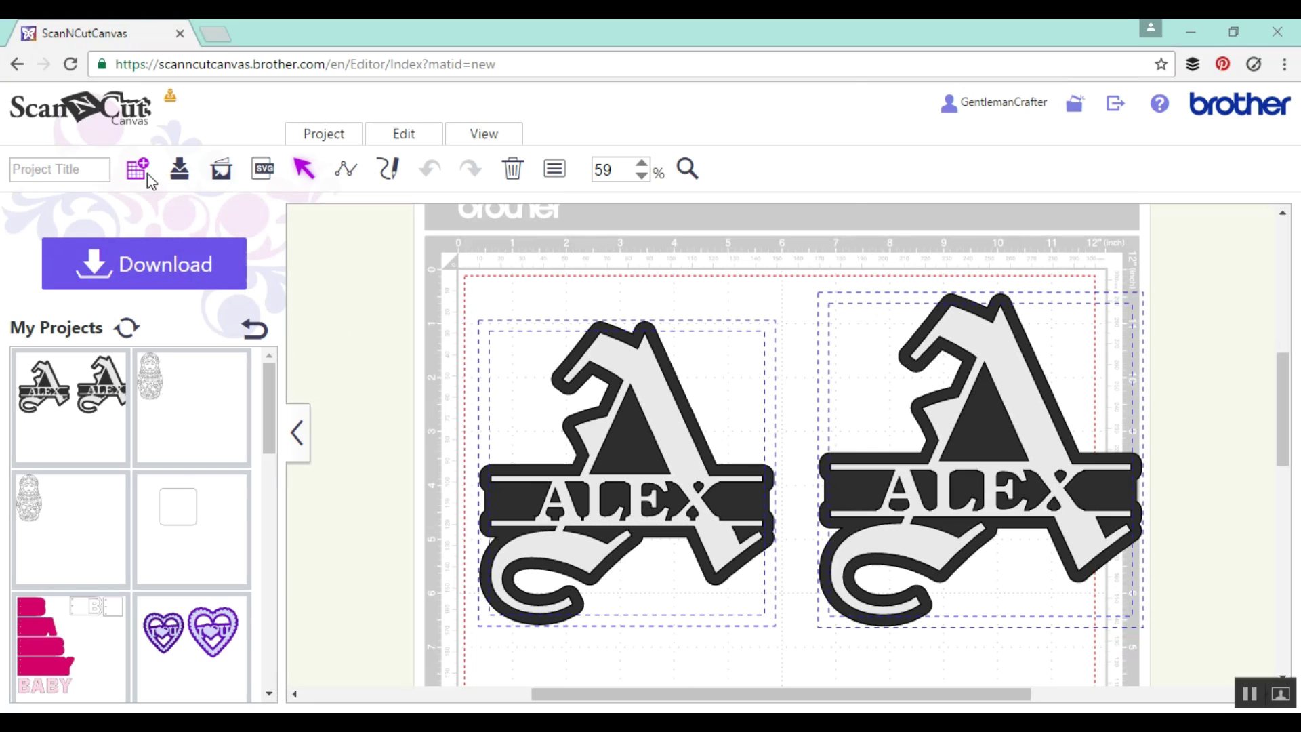
Leave the ALEX project and title the new project 'Split A'.
left_click(738, 177)
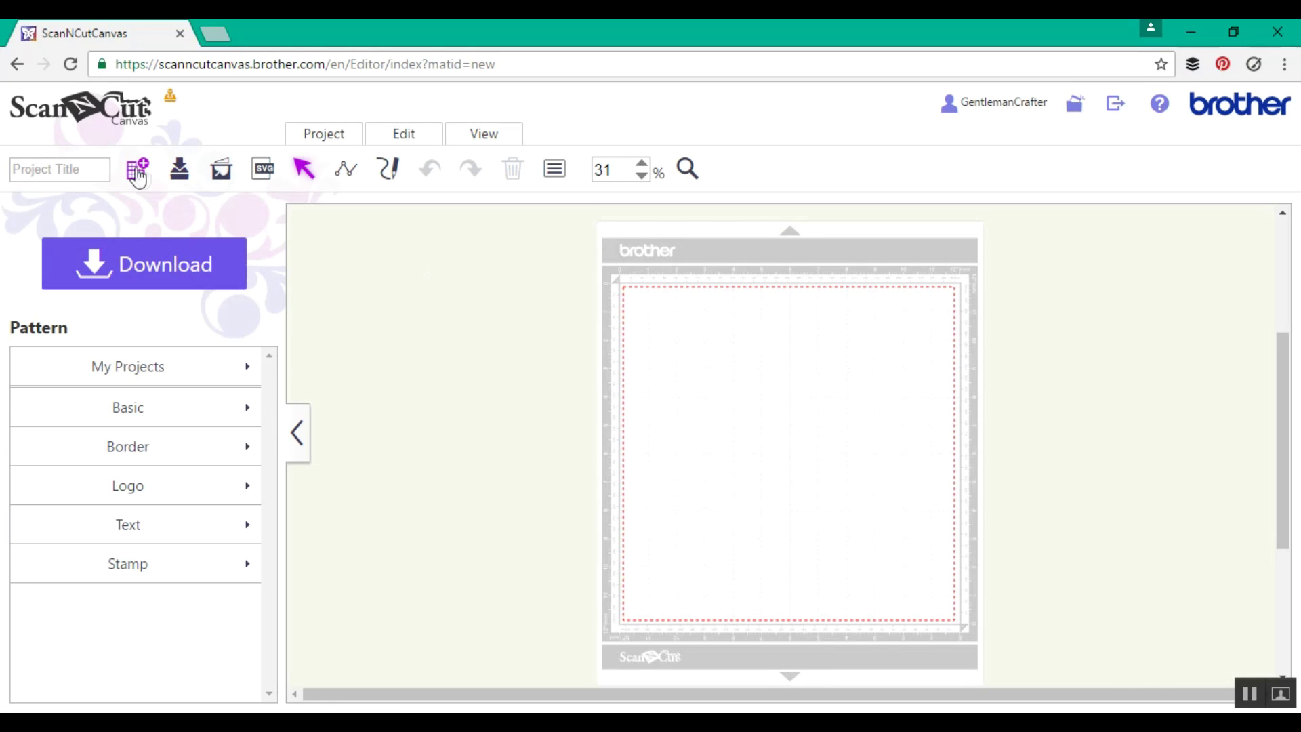
left_click(101, 162)
type("Split A")
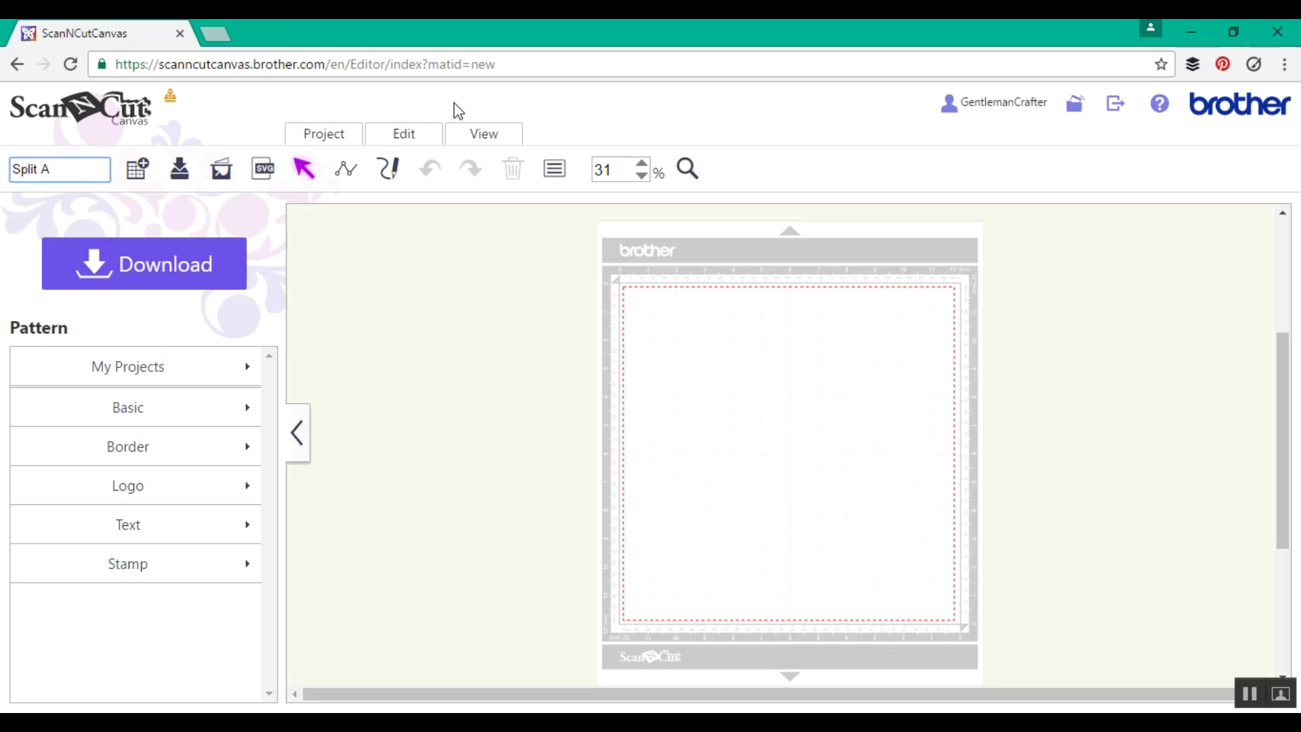
Add blackletter text to the mat and replace its placeholder with a capital A.
left_click(195, 532)
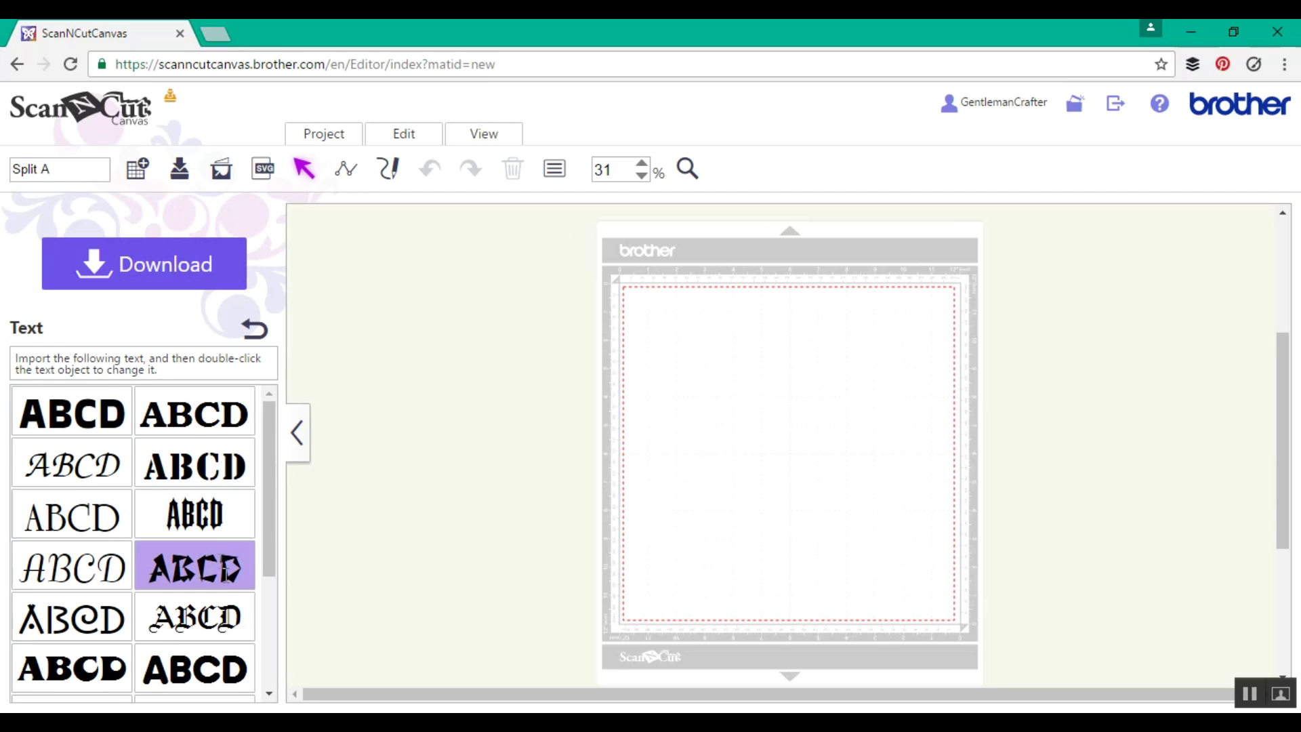
mouse_move(265, 526)
left_mouse_down()
mouse_move(265, 641)
mouse_move(262, 523)
left_mouse_up()
left_click(241, 614)
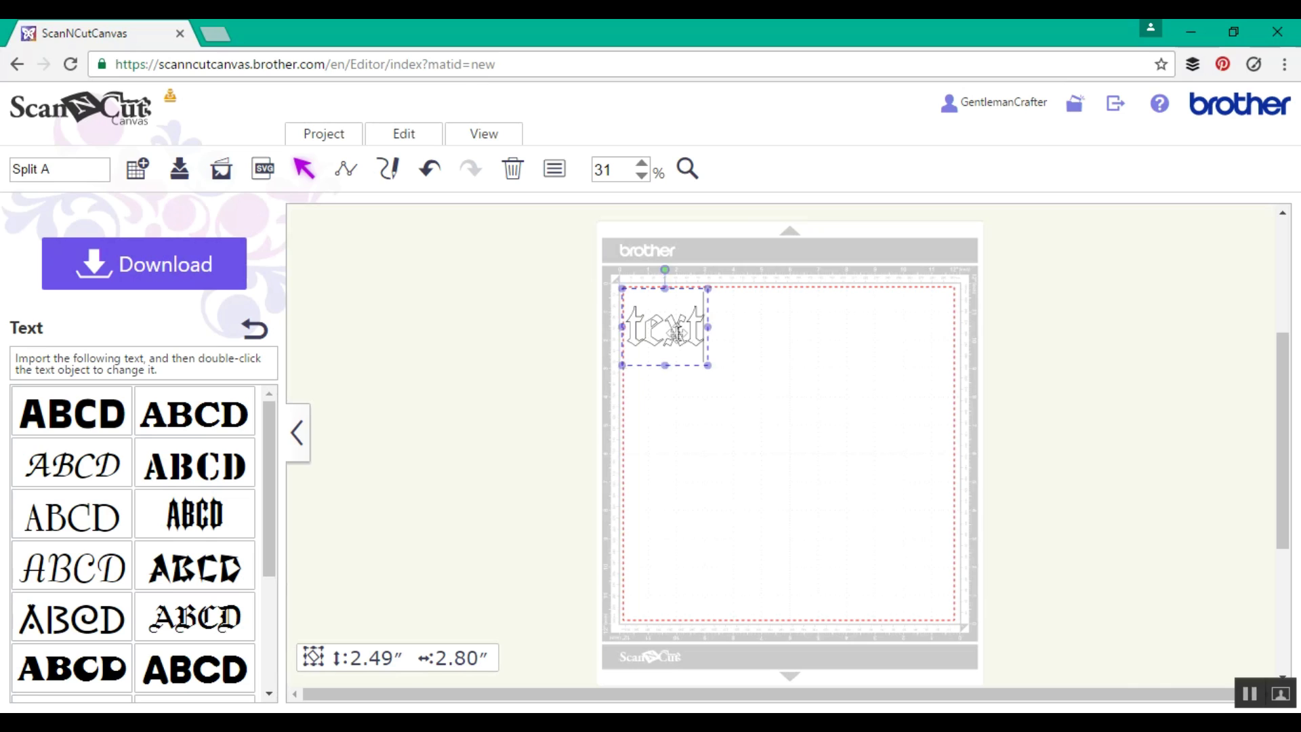
left_click(725, 361)
key("BackSpace")
key("BackSpace")
key("BackSpace")
key("BackSpace")
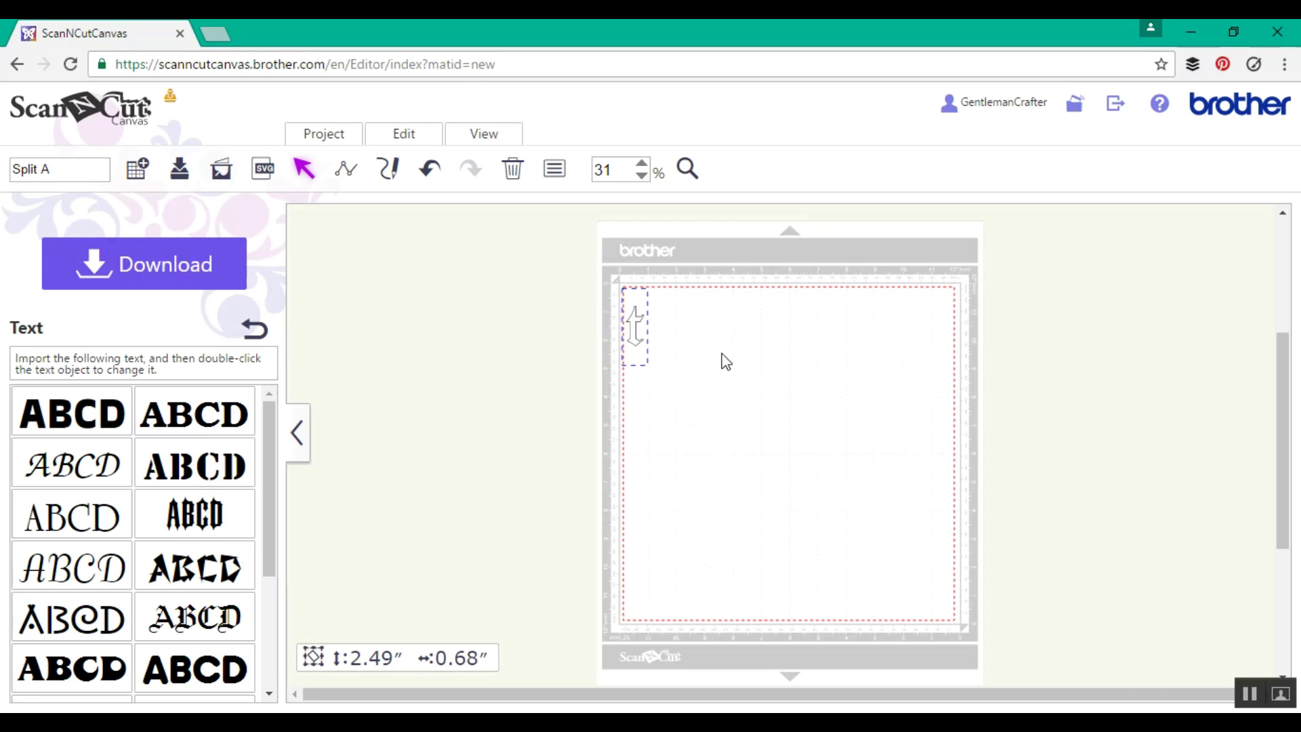
key("Caps_Lock")
type("A")
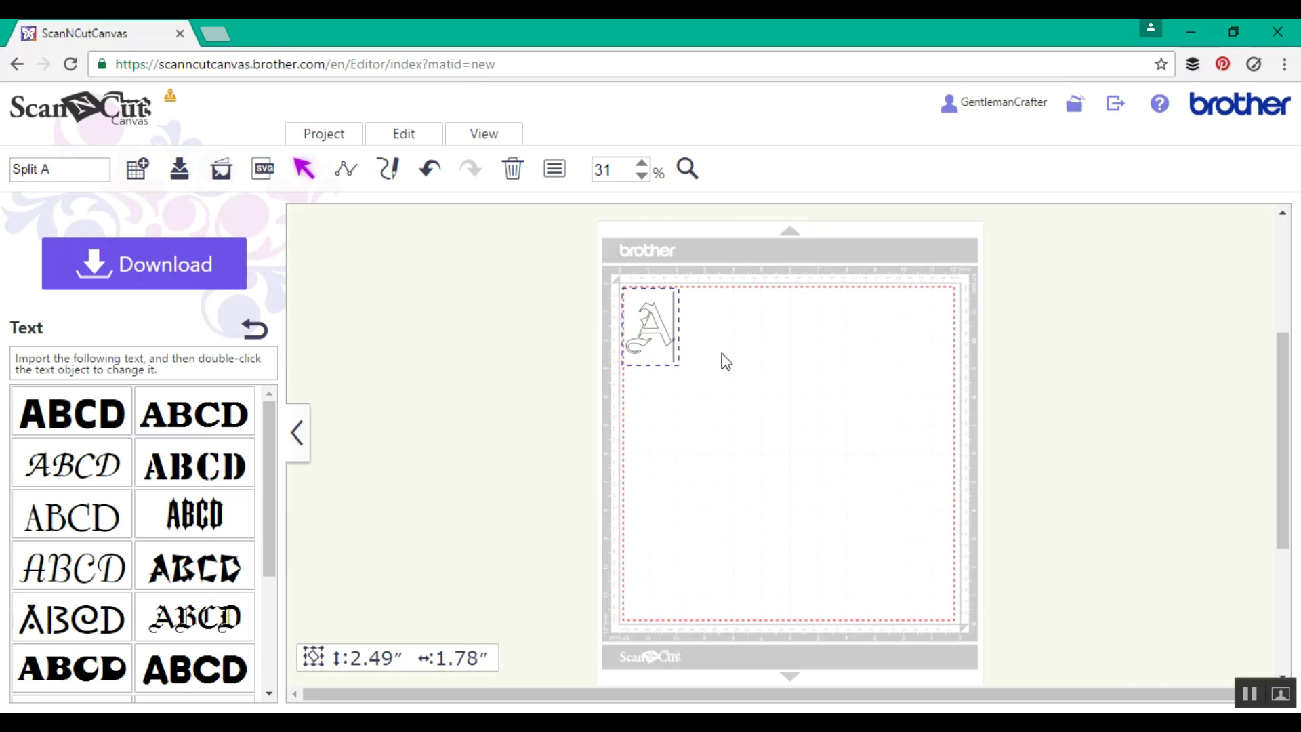
left_click(726, 361)
Enlarge the blackletter A and divide it into its overlapping parts.
left_click_drag(678, 365, 807, 508)
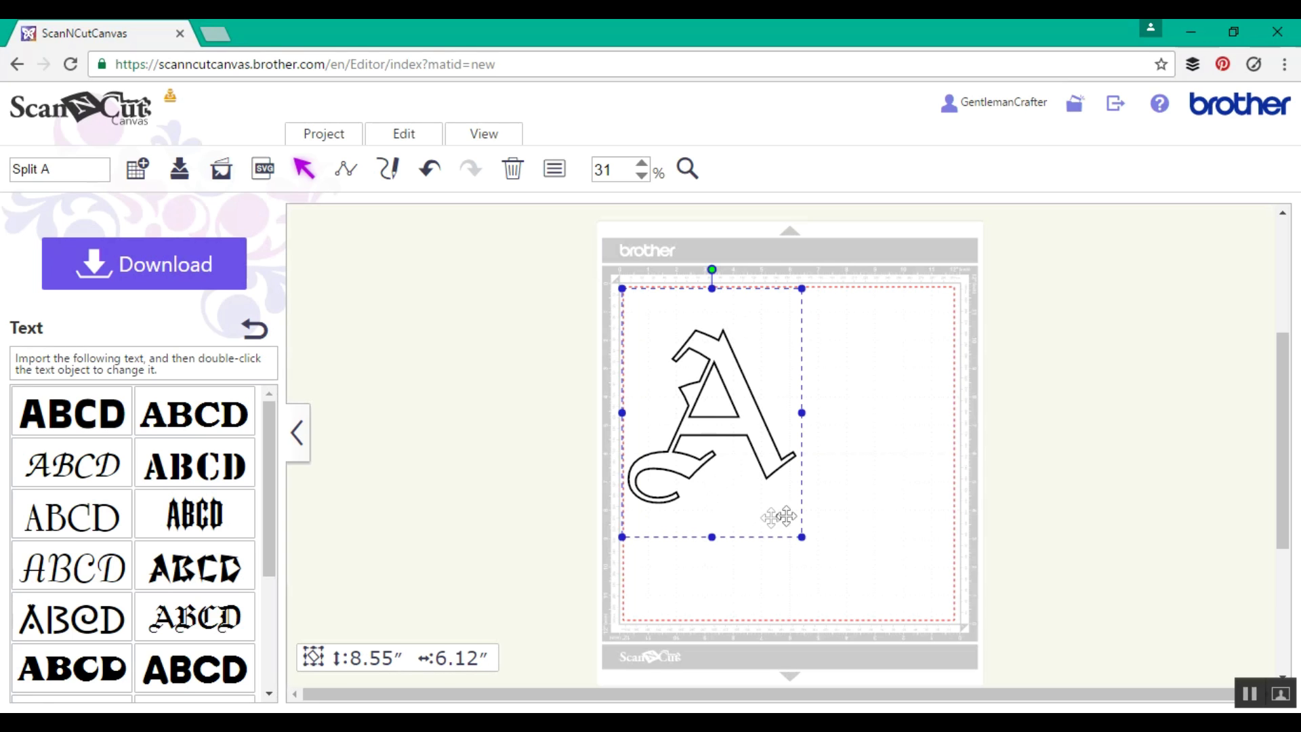
left_click(410, 141)
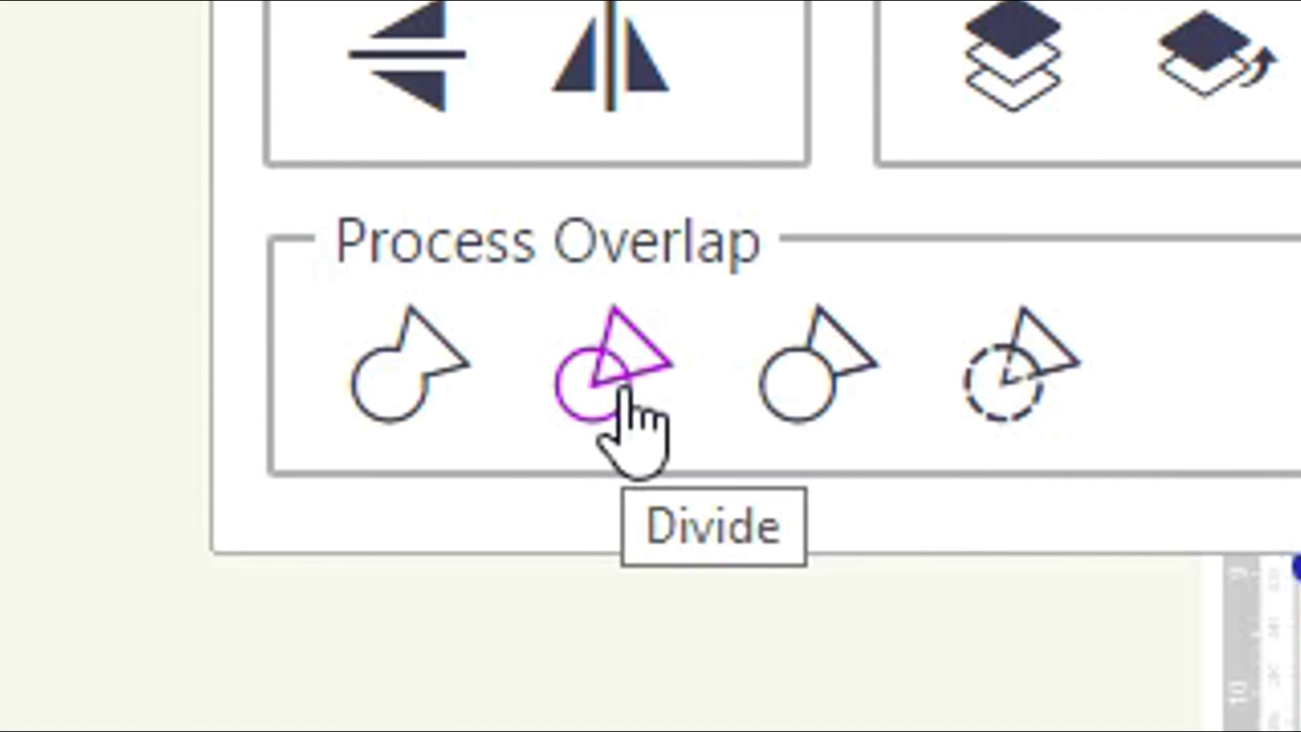
left_click(622, 393)
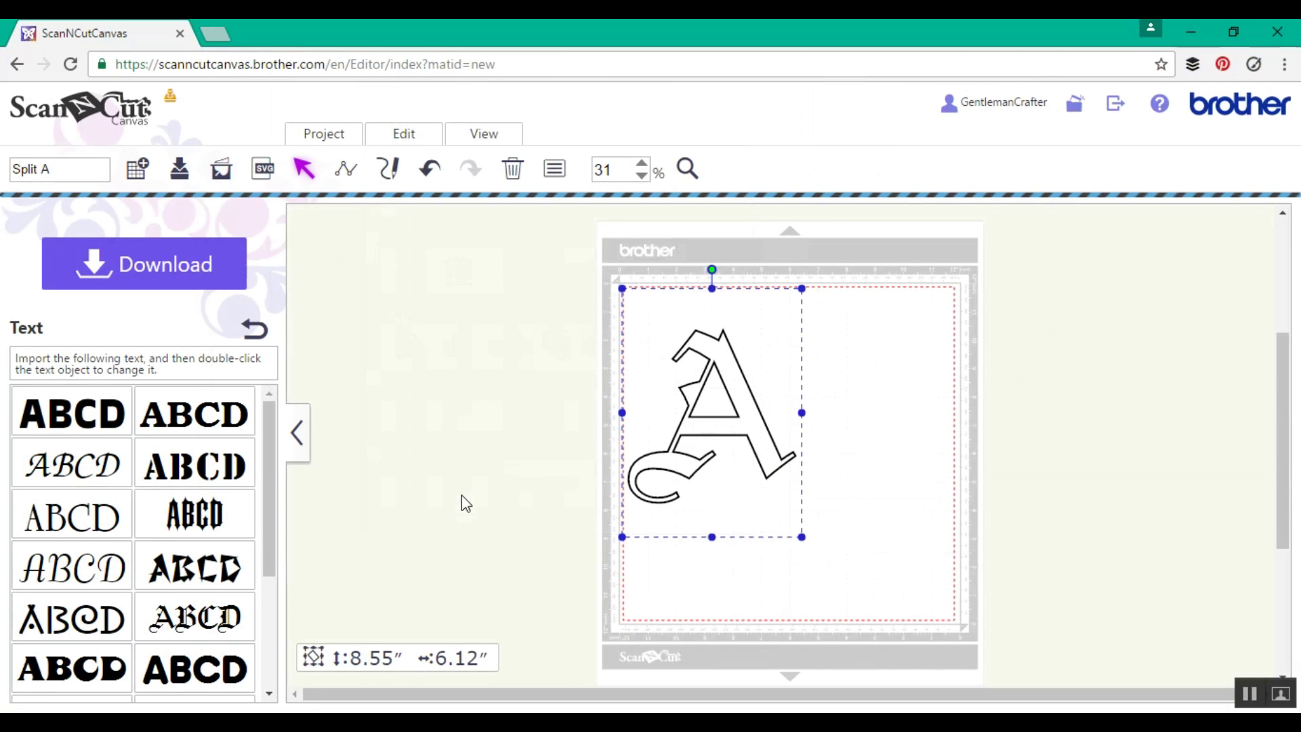
Set the divided A's height to 5.50 inches and nudge it slightly higher.
left_click(704, 375)
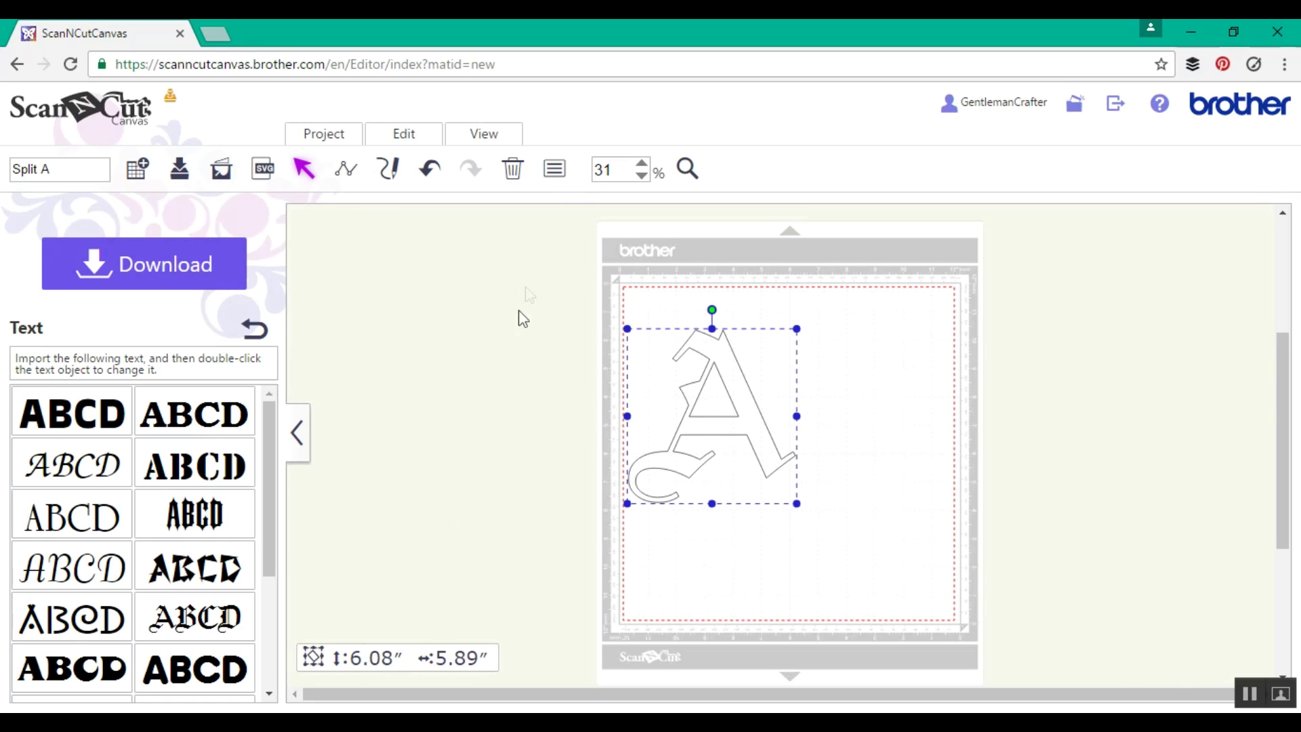
left_click(555, 169)
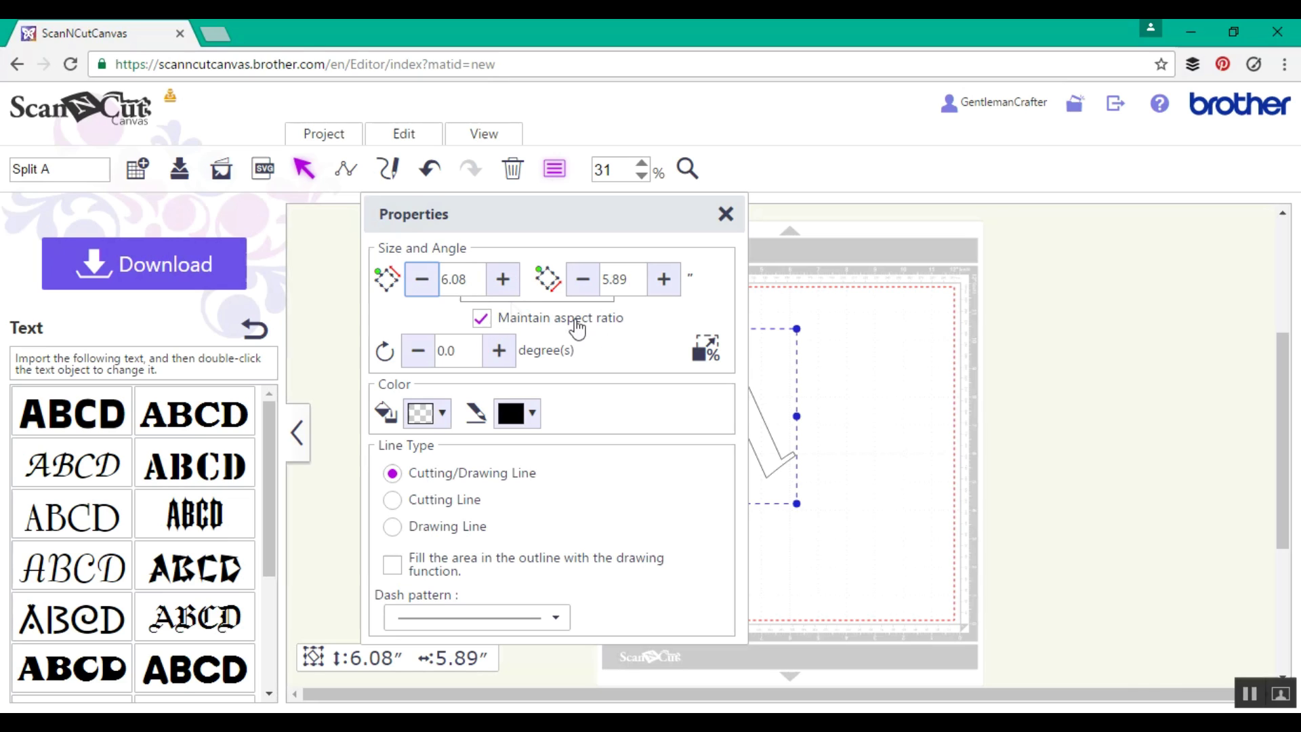
double_click(469, 277)
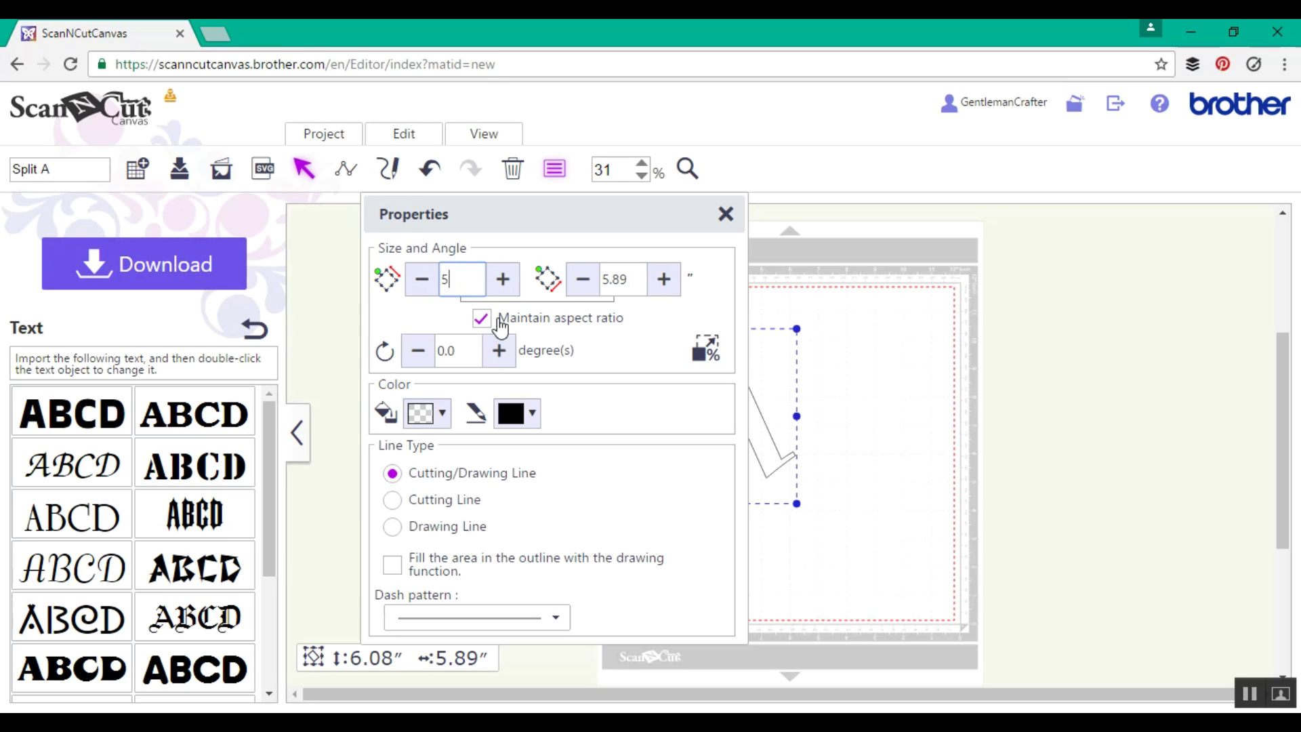
type("5.50")
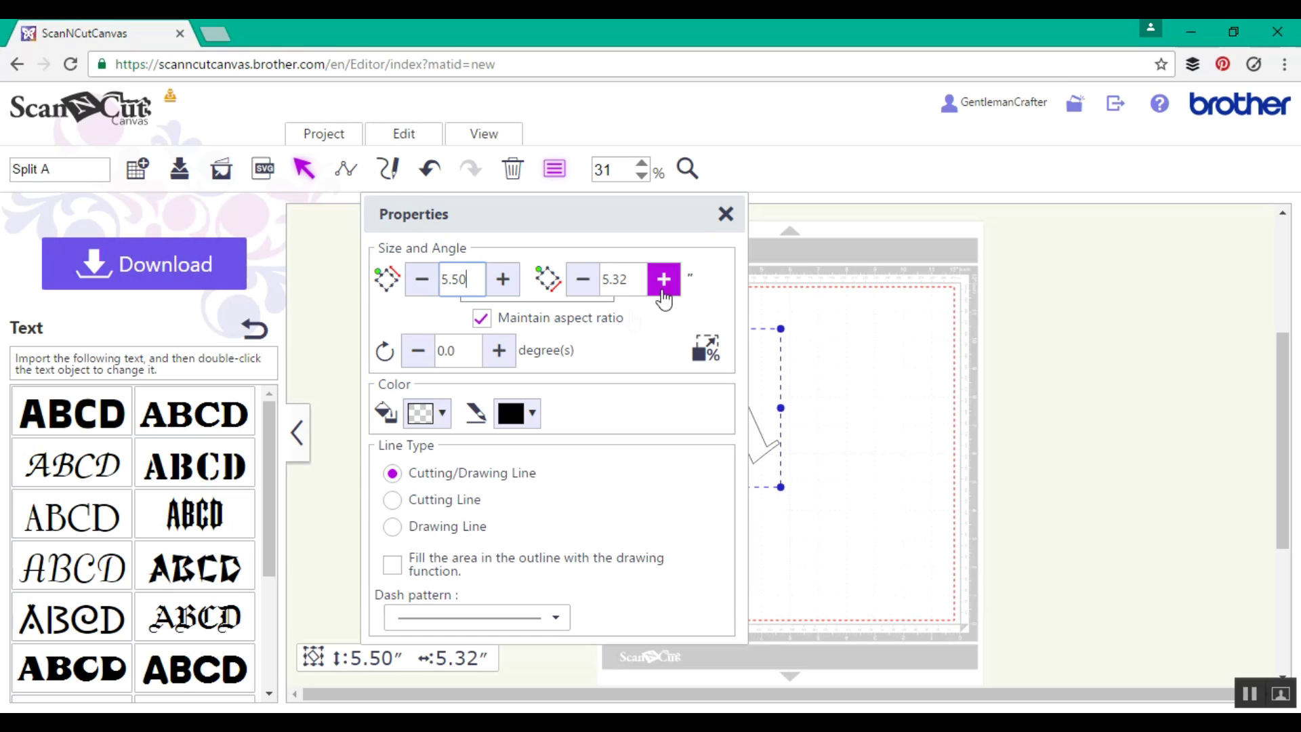
left_click(725, 214)
left_click_drag(719, 337, 726, 301)
Zoom to fit the letter A and place a basic rectangle over it.
left_click(511, 135)
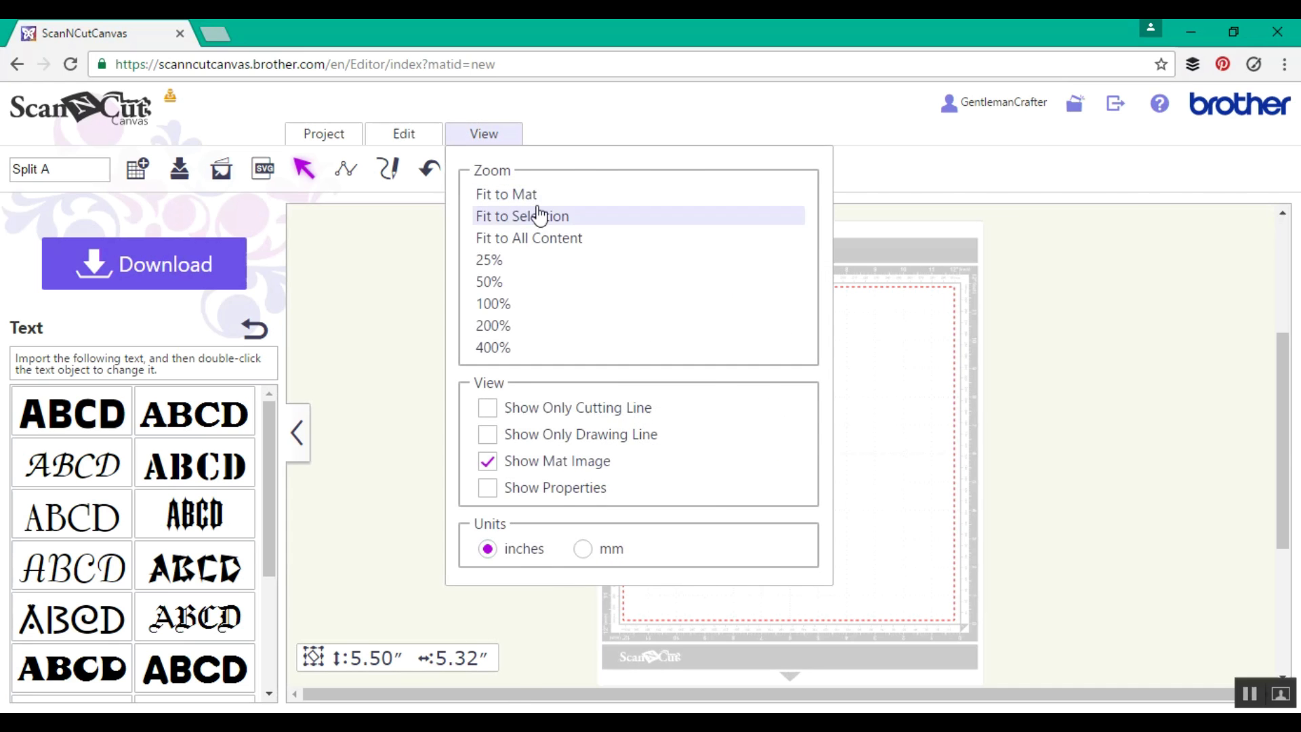
left_click(537, 215)
left_click_drag(833, 697, 873, 704)
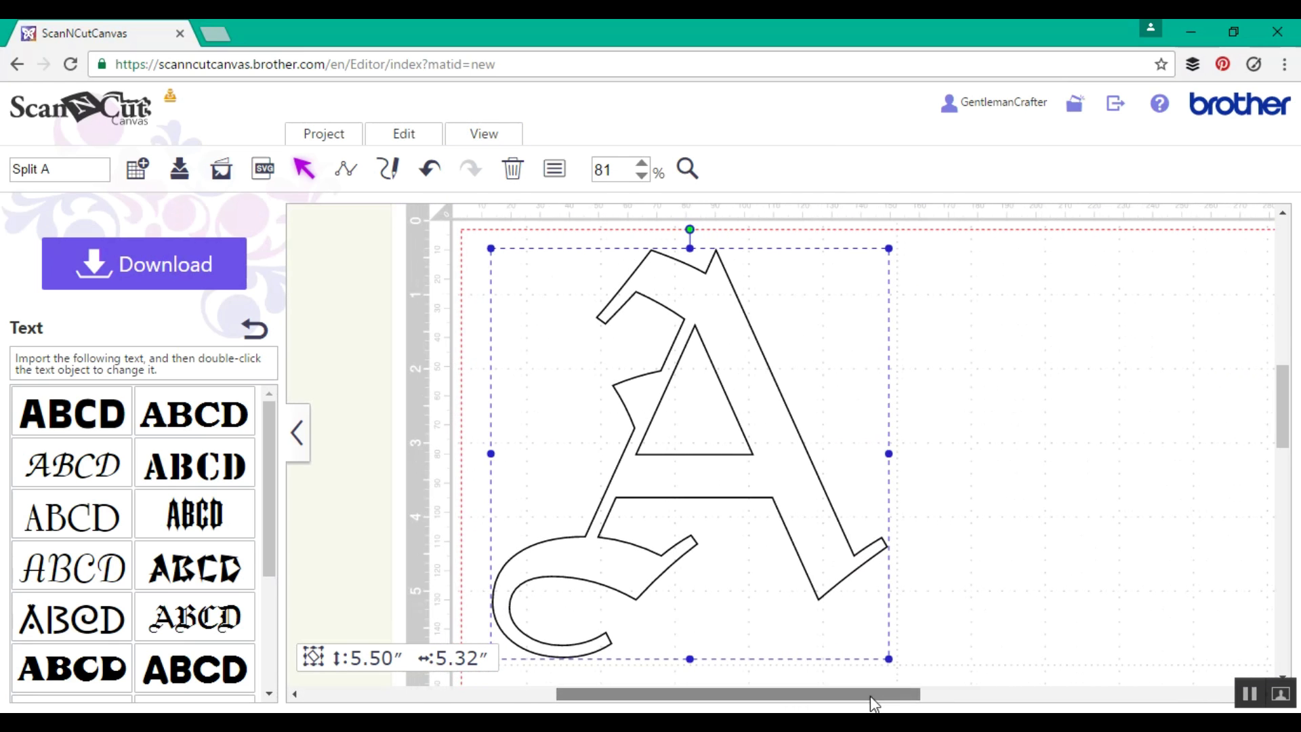
left_click(253, 332)
left_click(167, 426)
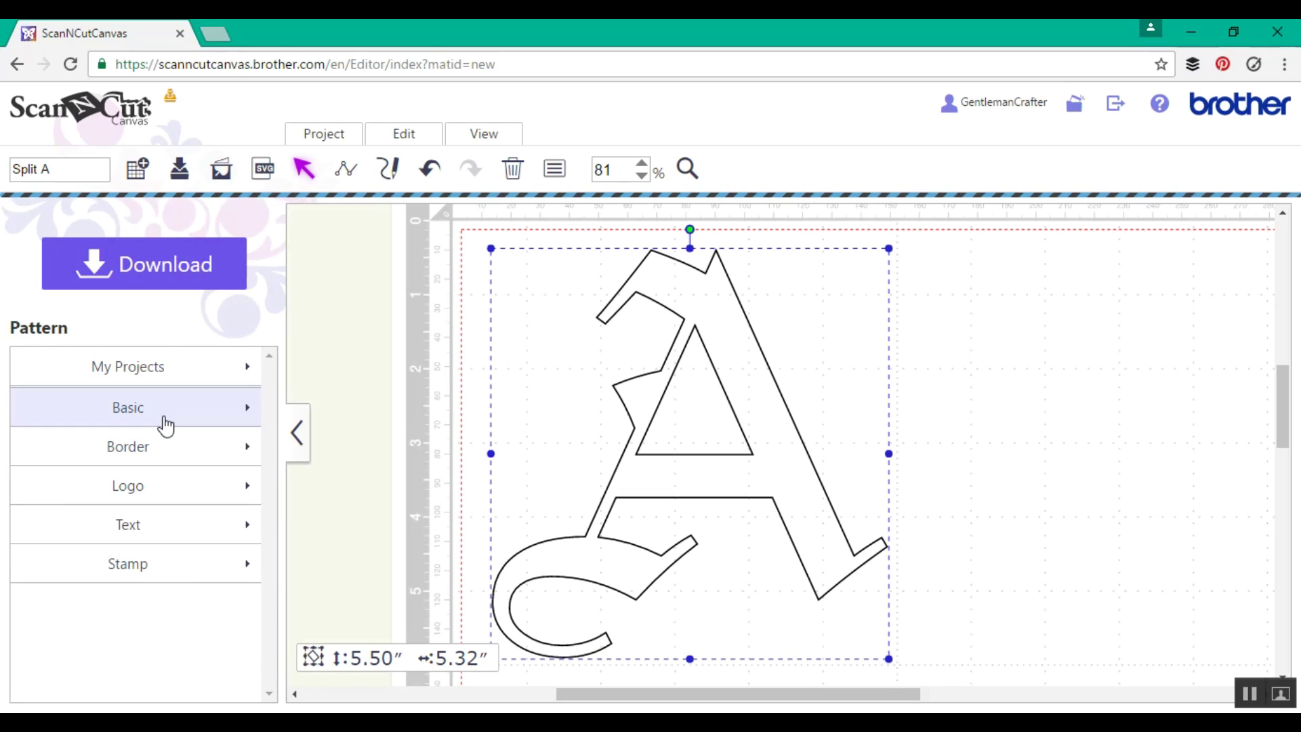
left_click_drag(80, 557, 515, 457)
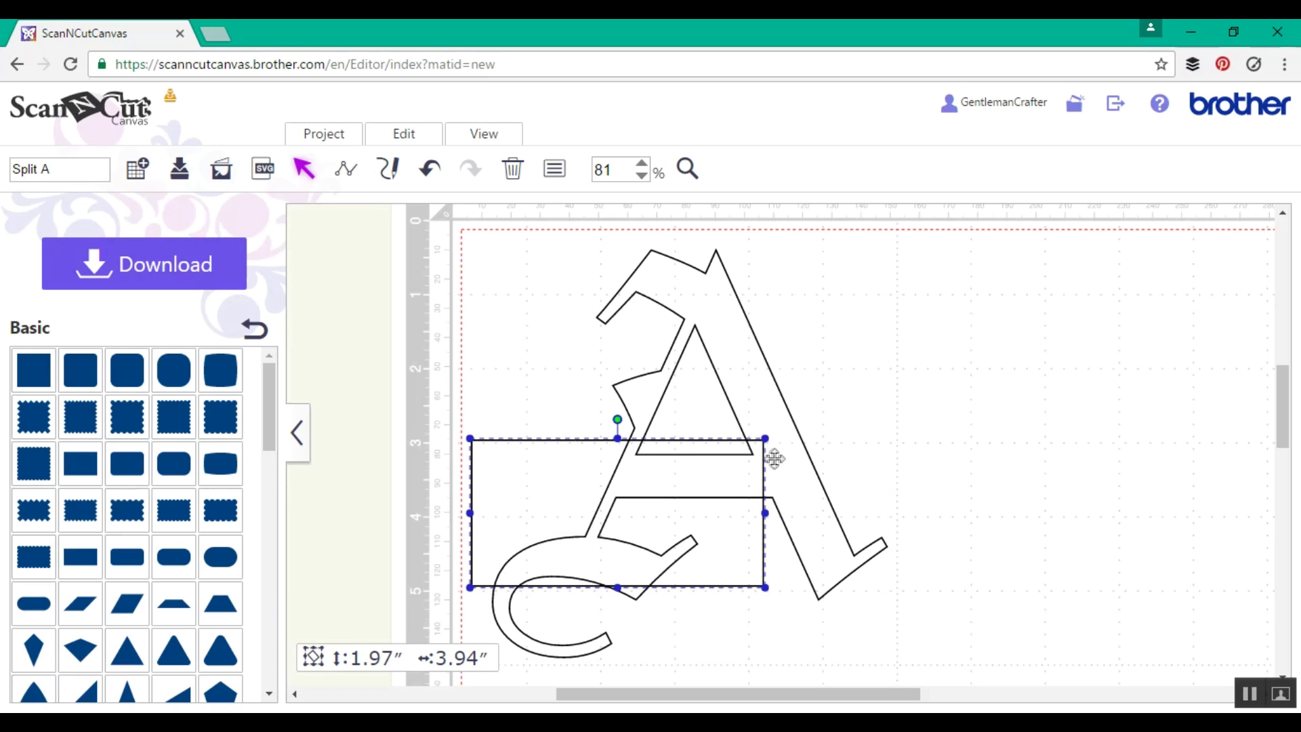
Resize the rectangle to 5.32 wide by 0.80 high with aspect ratio unlocked.
left_click(734, 371)
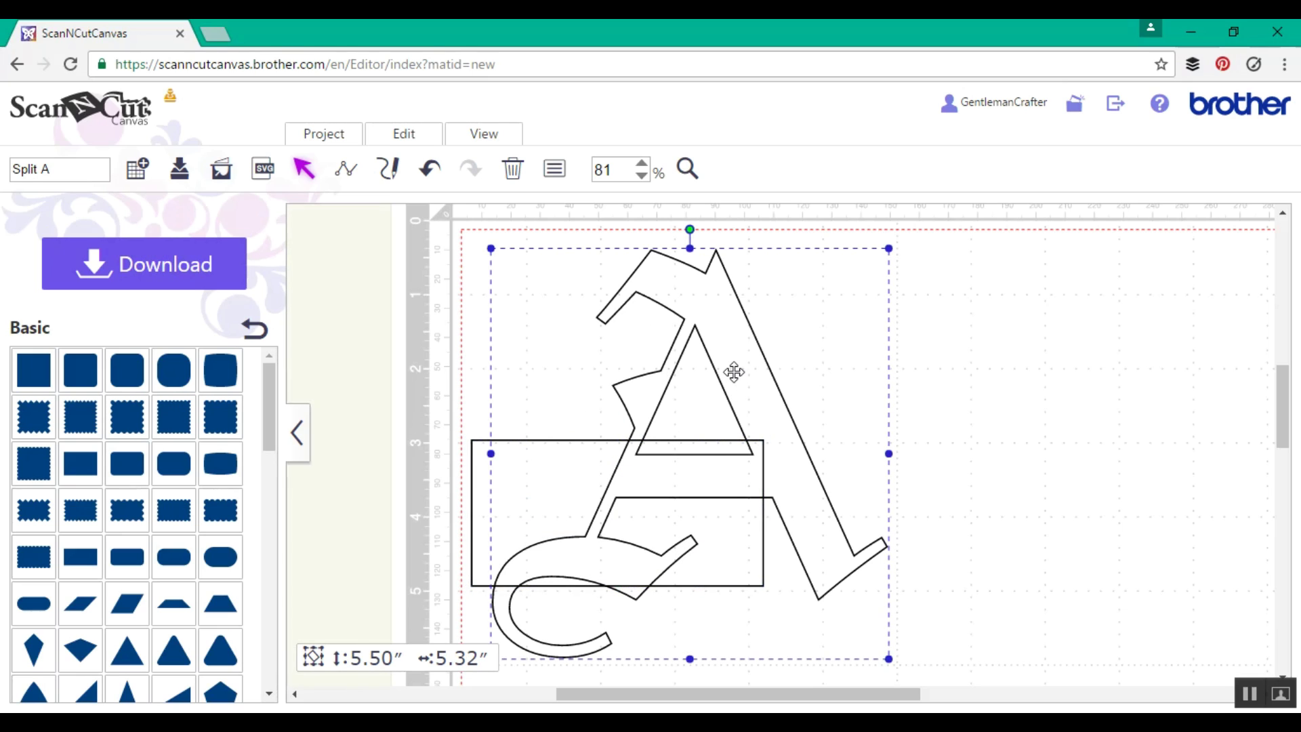
left_click(473, 477)
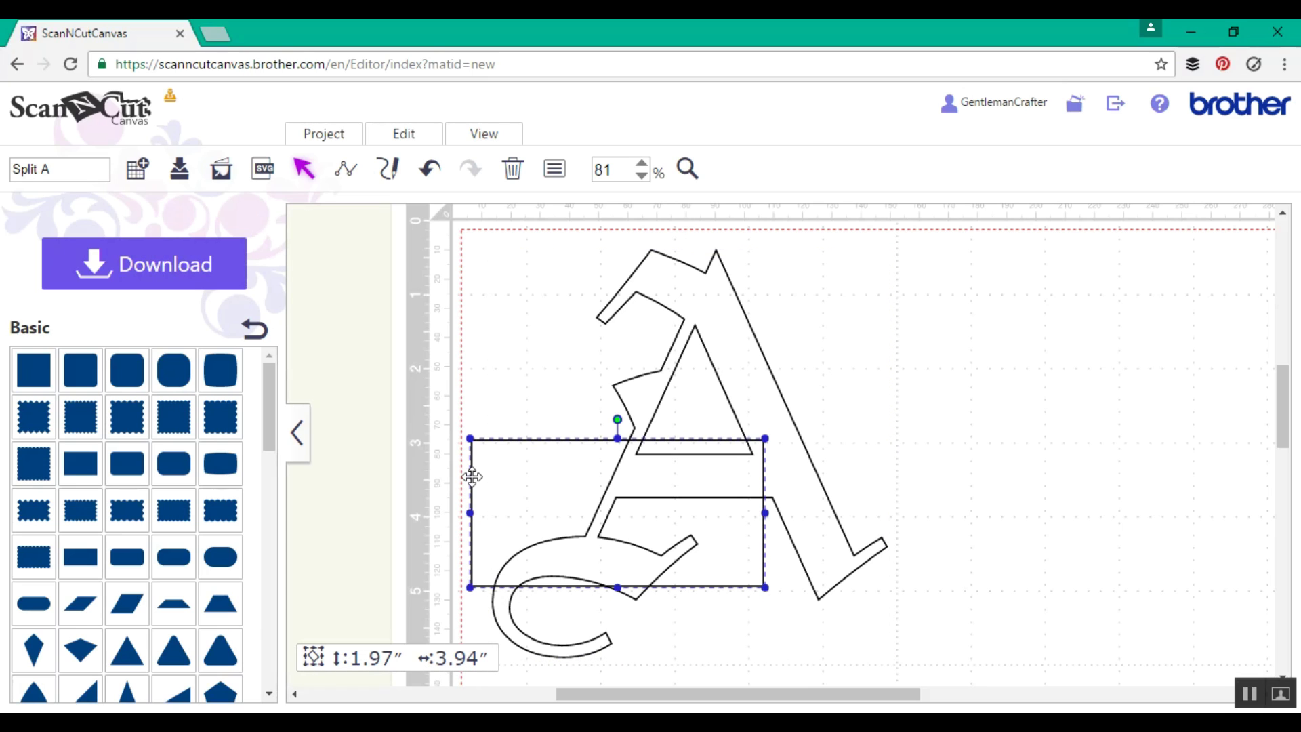
left_click(555, 169)
left_click(481, 319)
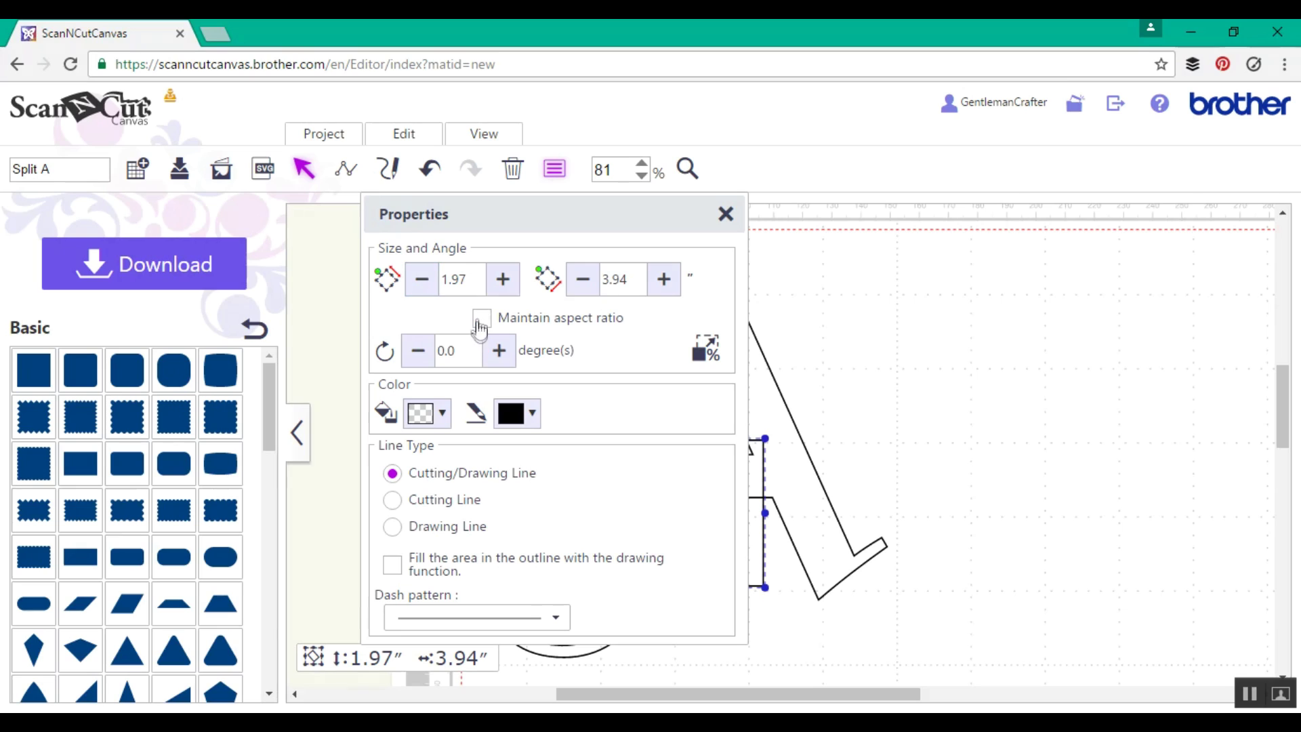
double_click(635, 279)
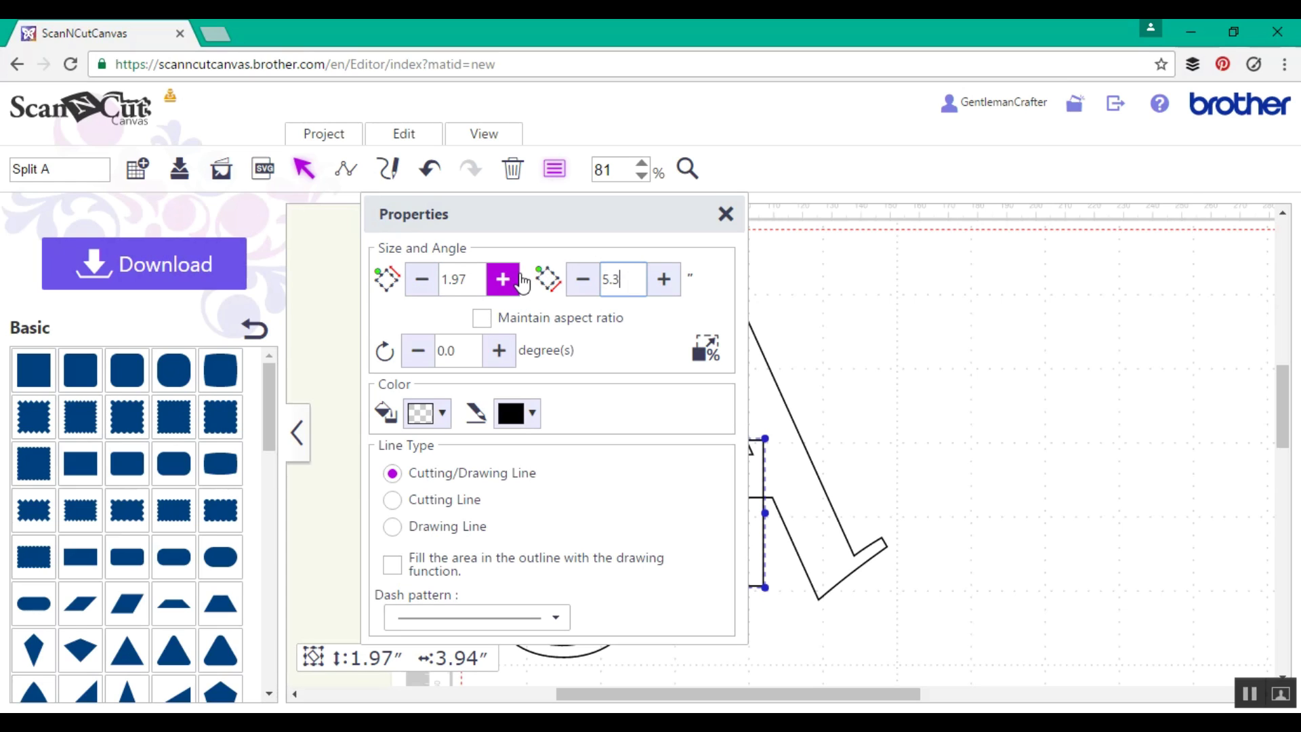
type("5.32")
key("Return")
double_click(454, 279)
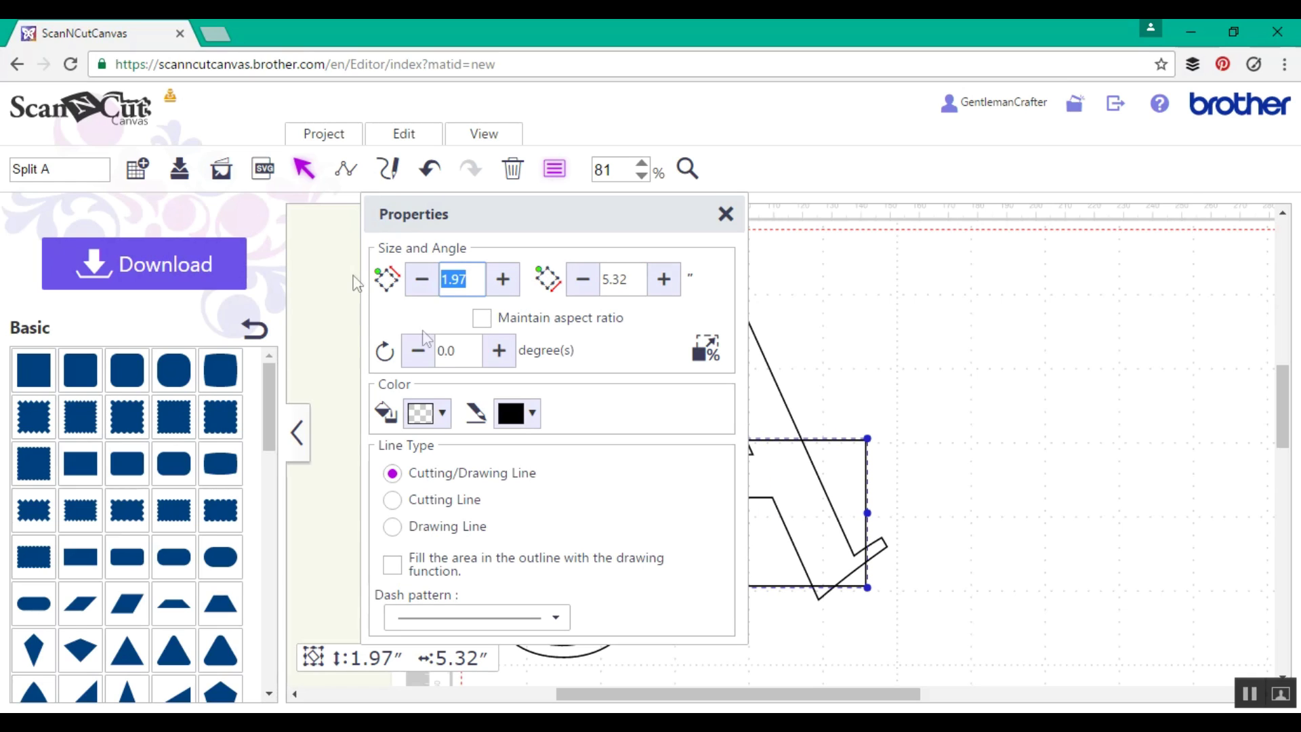
type("0.80")
key("Return")
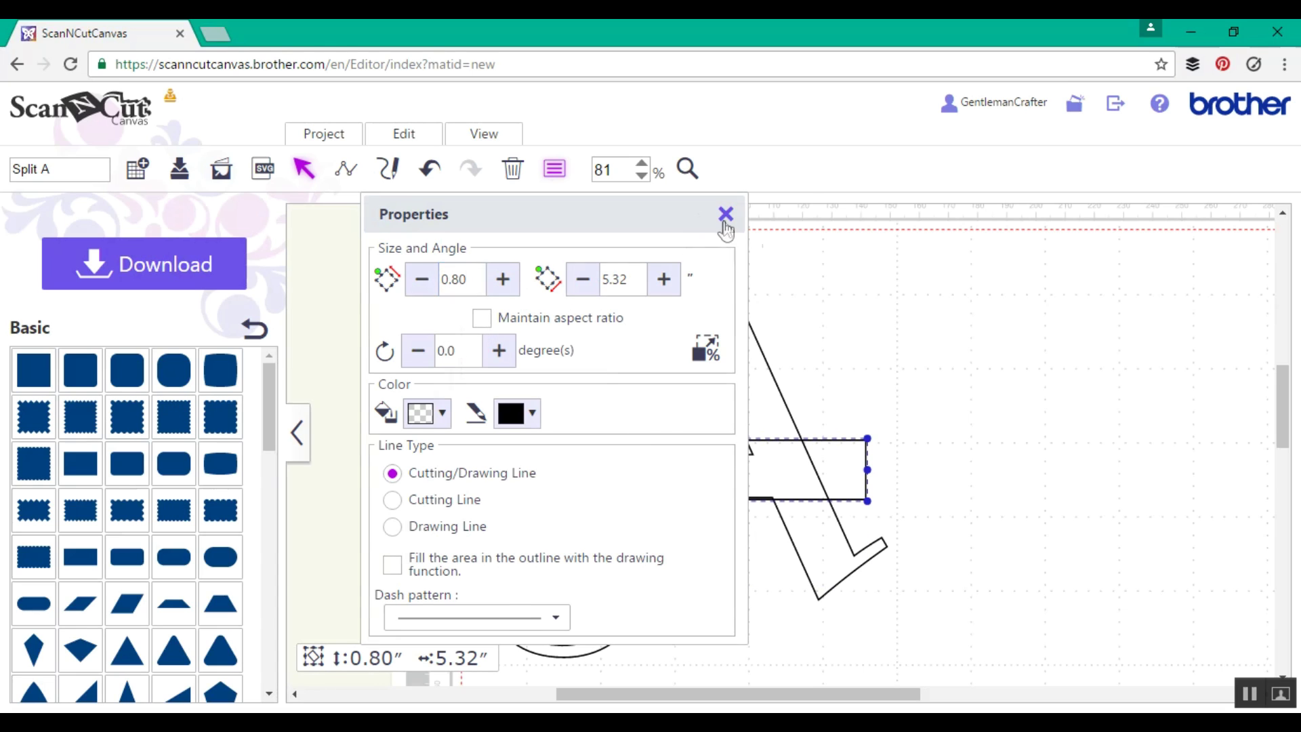
Centre the 0.80-inch band on the A and subtract it, splitting the letter in two.
left_click(724, 218)
left_click_drag(722, 468, 723, 490)
left_click_drag(924, 643, 705, 495)
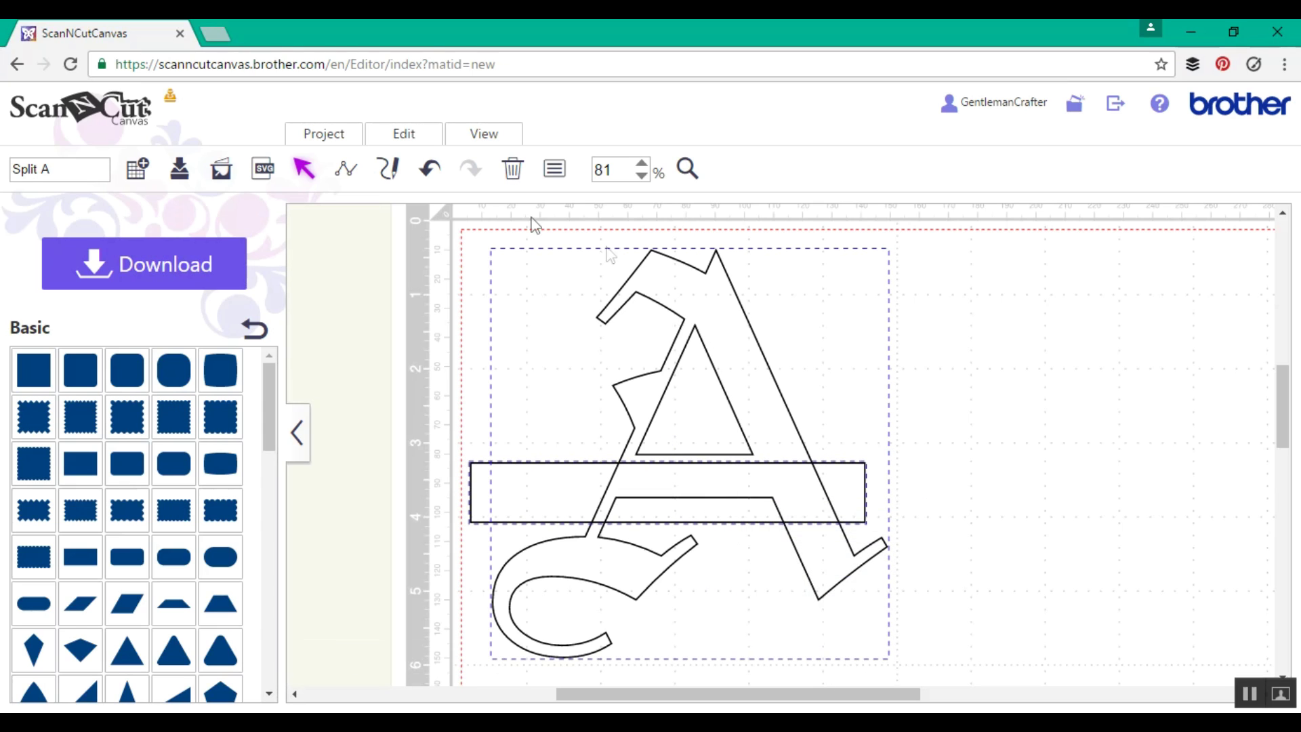
left_click(401, 146)
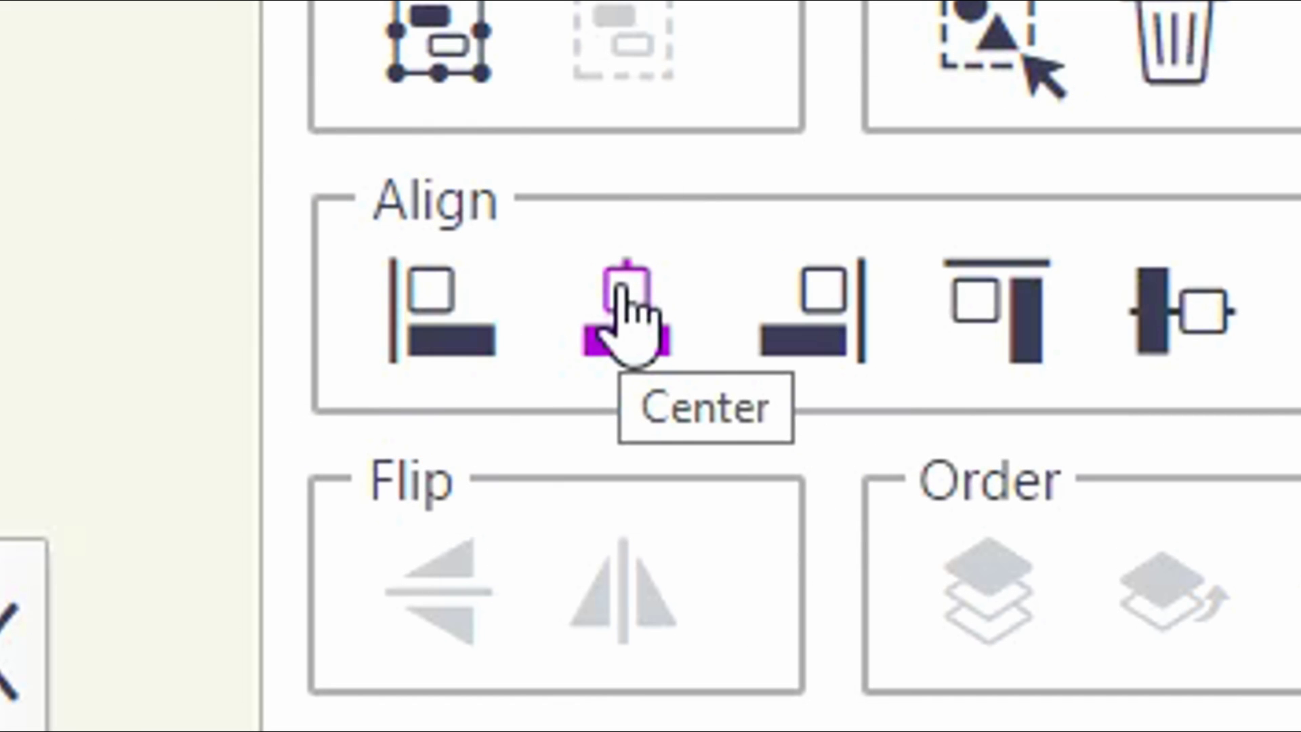
left_click(621, 290)
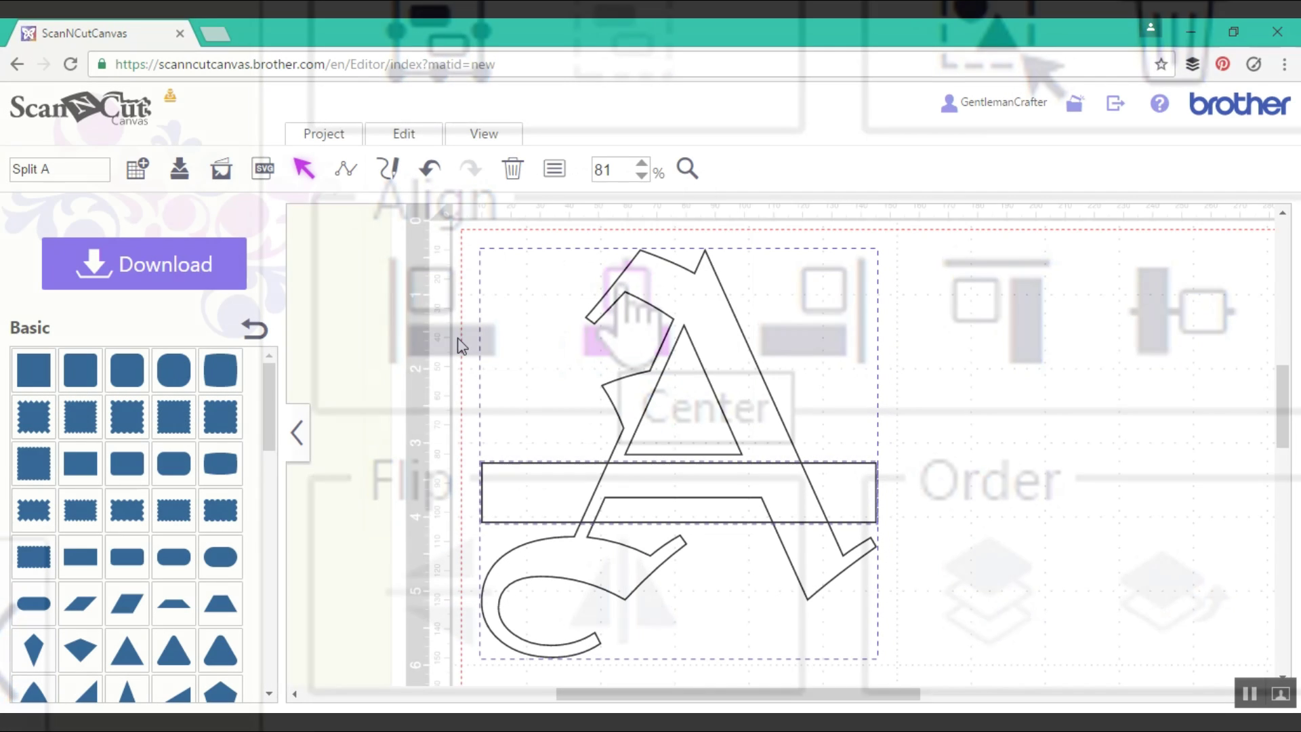
left_click(393, 143)
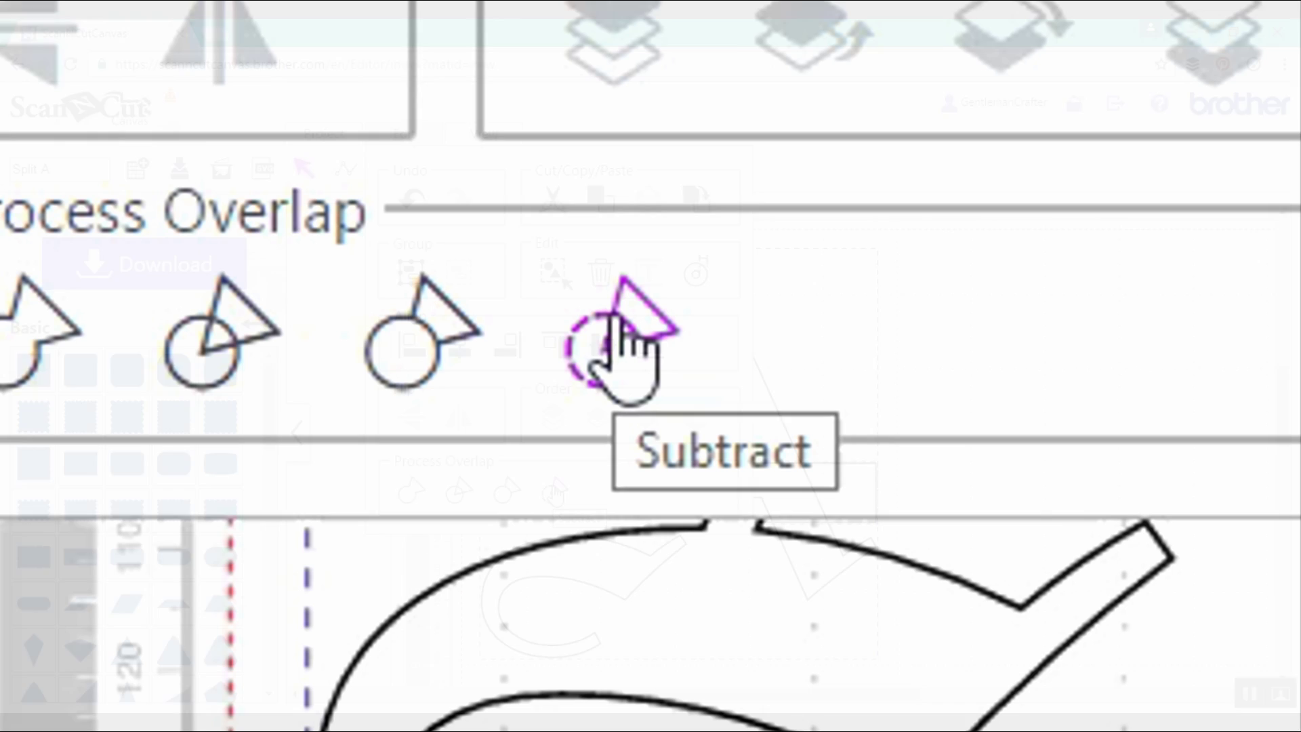
left_click(620, 324)
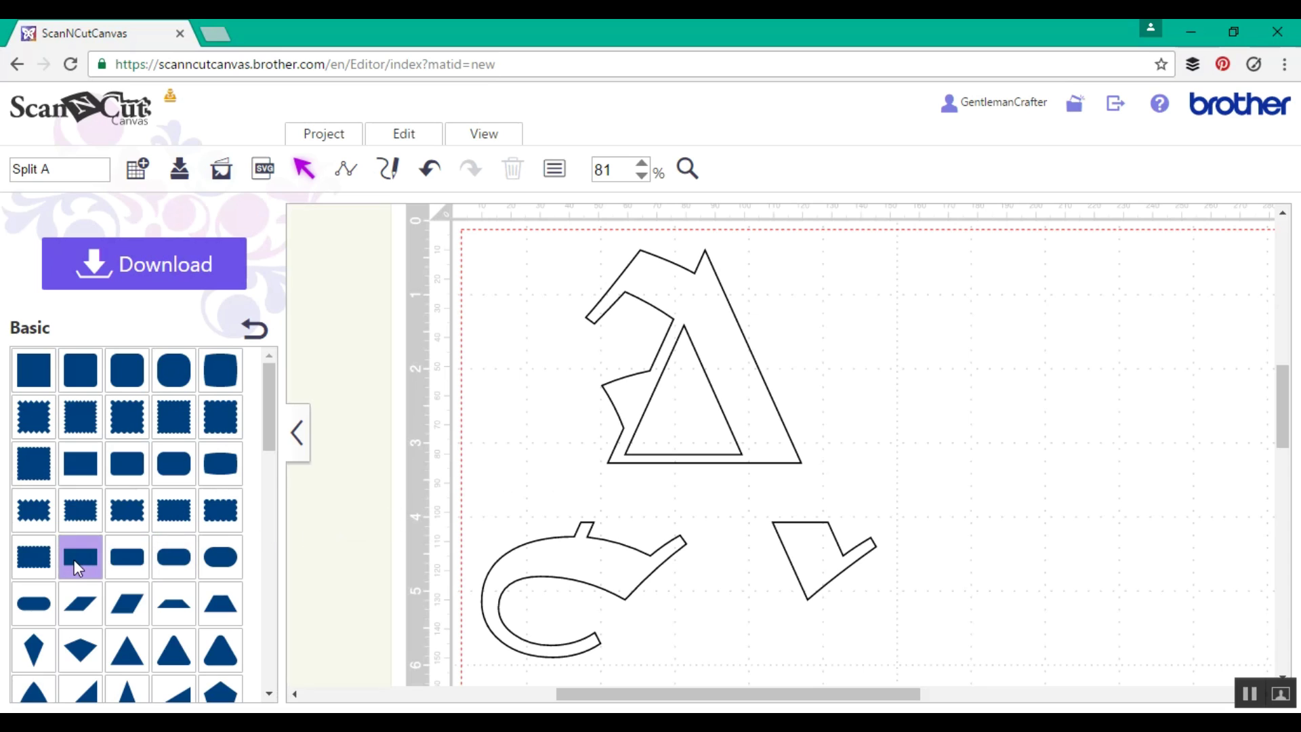
Add a new rectangle sized 5.32 by 0.10 inches.
left_click_drag(74, 559, 736, 398)
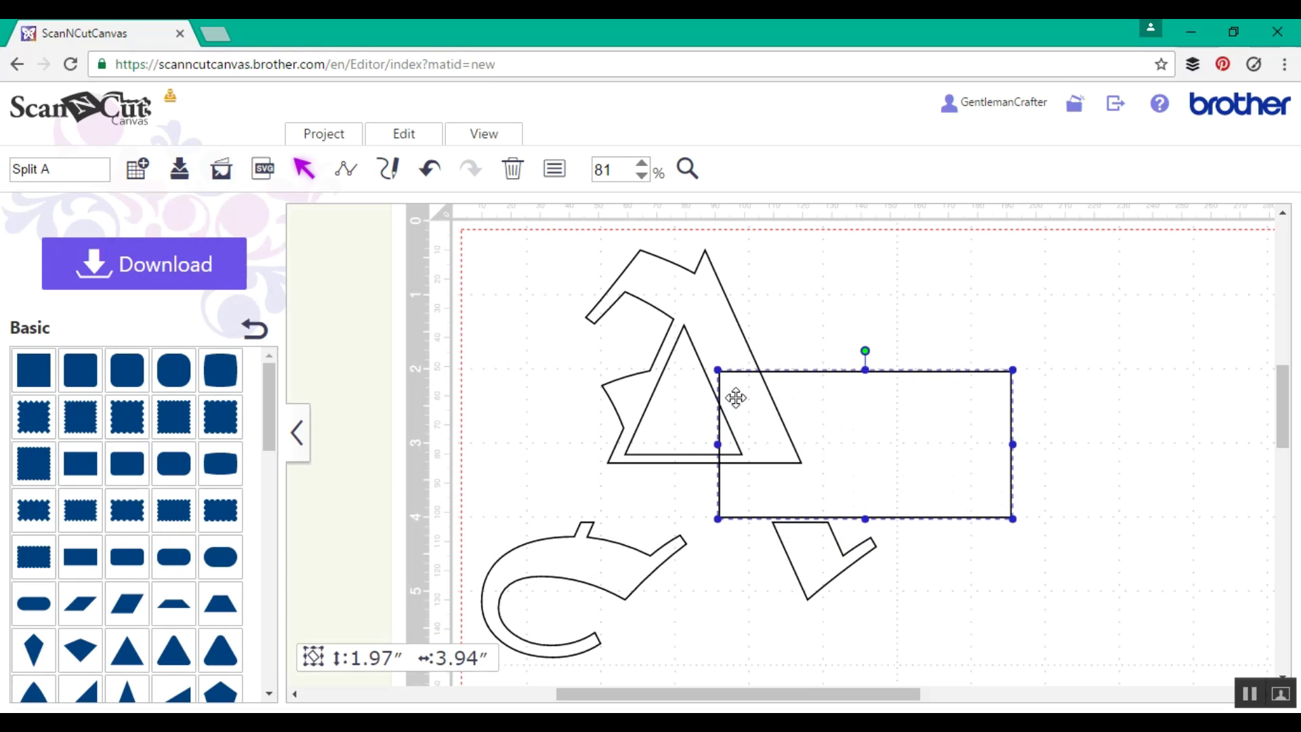
left_click(554, 169)
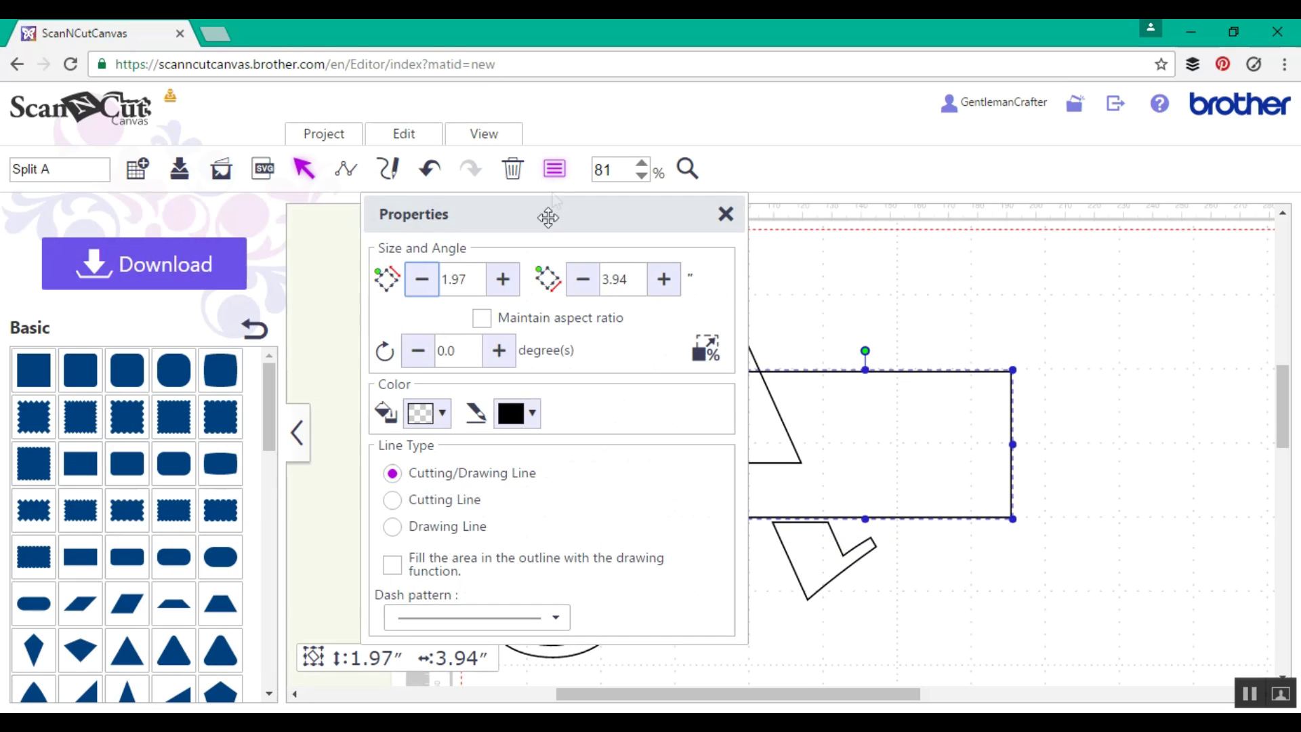
double_click(616, 279)
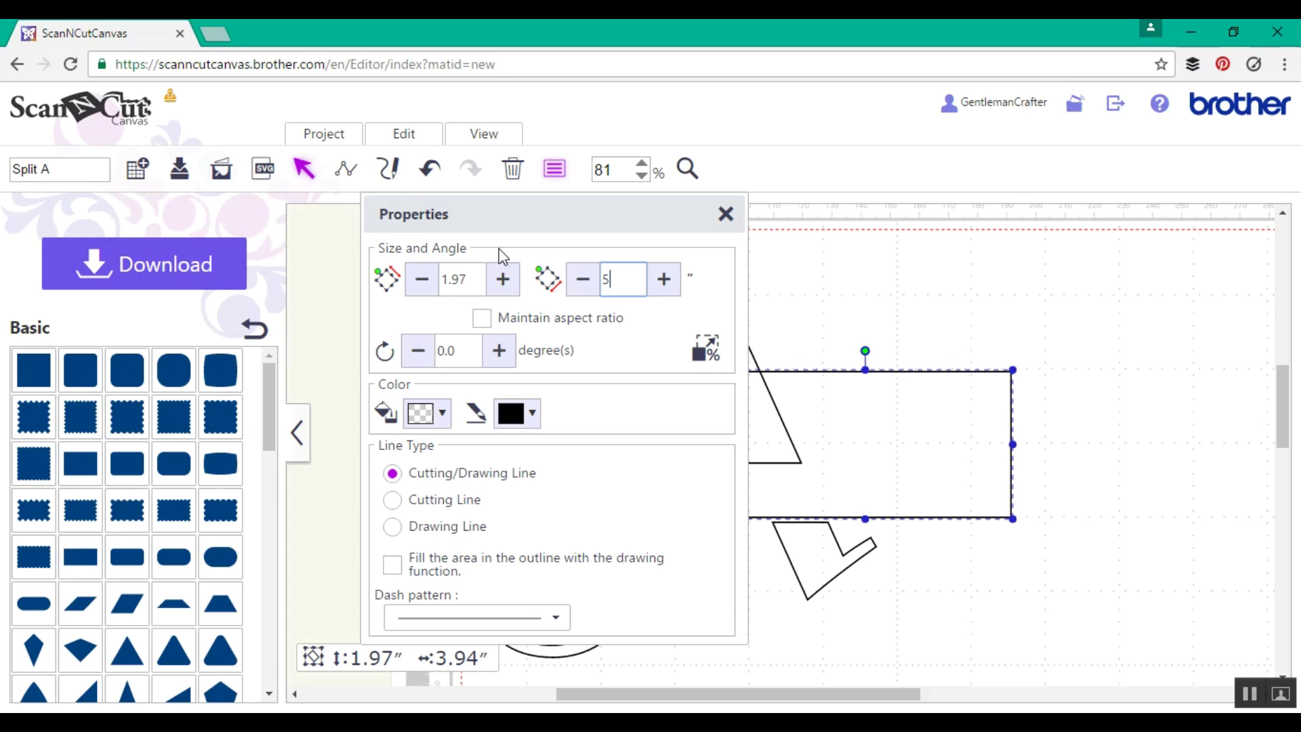
type("5.32")
key("Return")
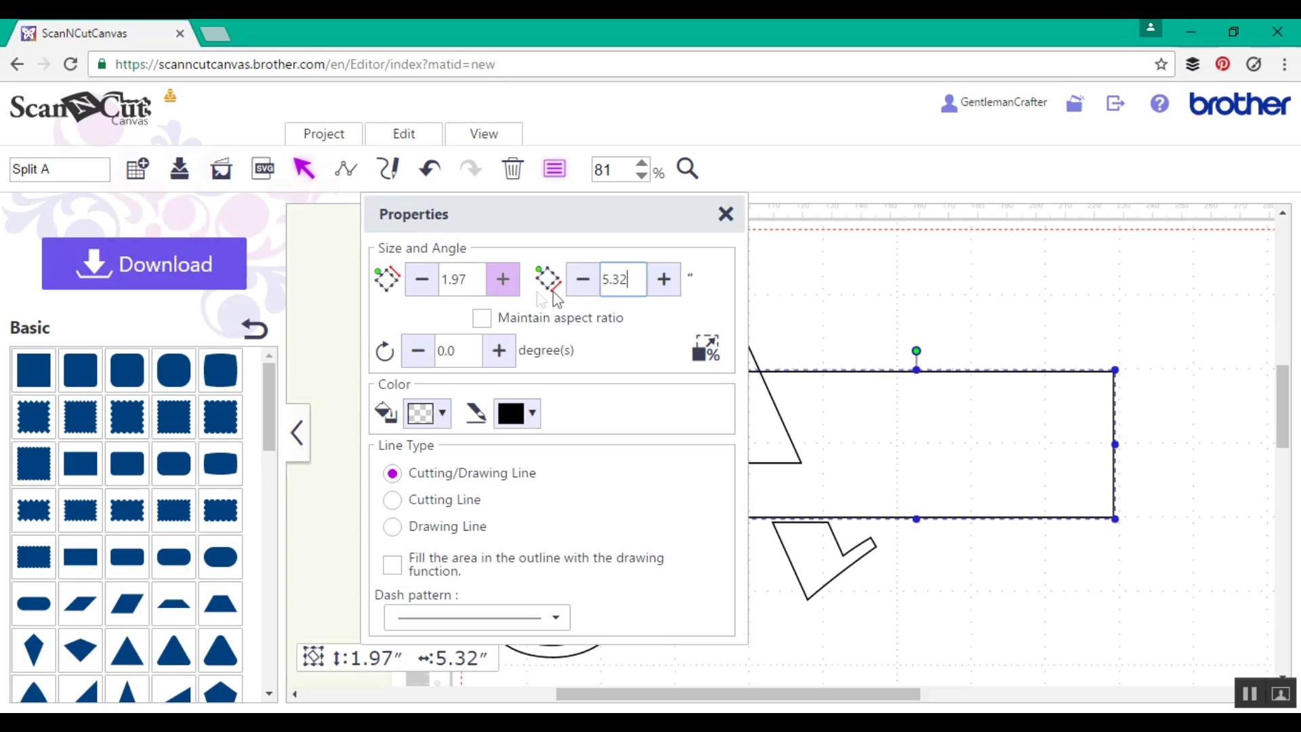
double_click(478, 279)
type("0.")
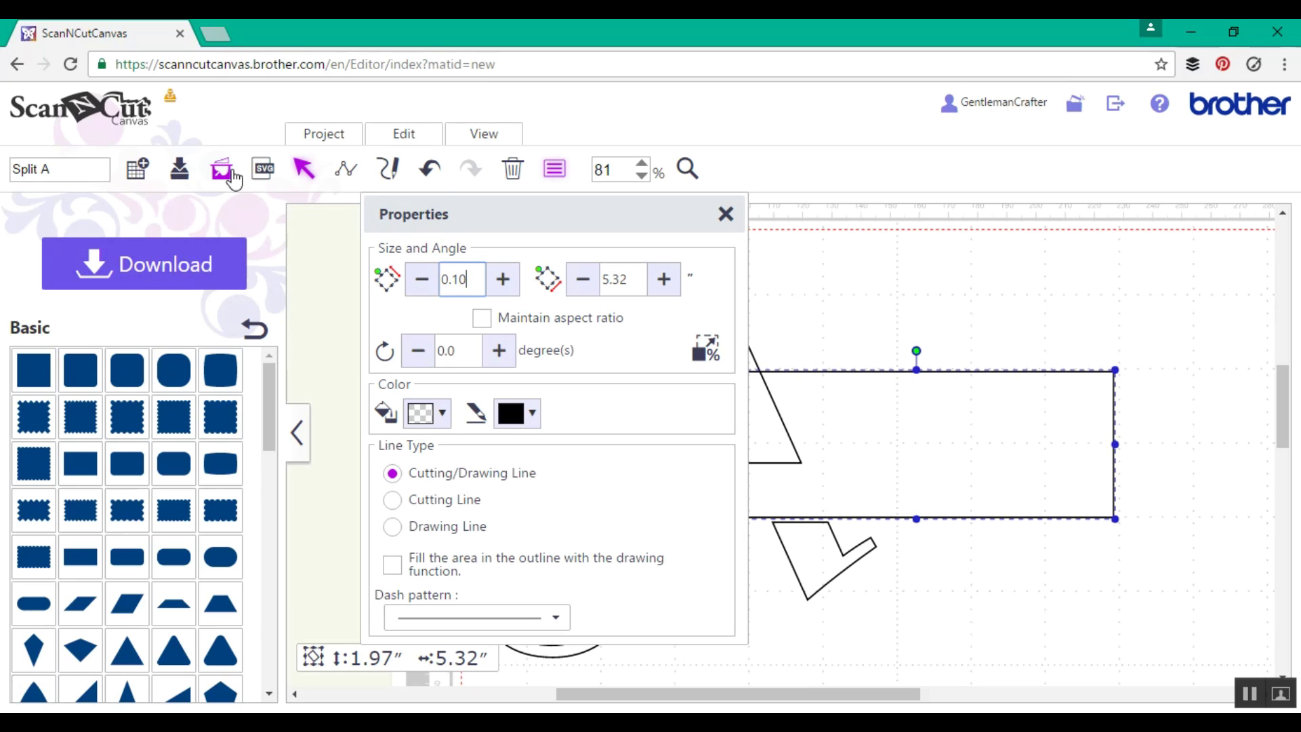
type("10")
key("Return")
left_click(726, 214)
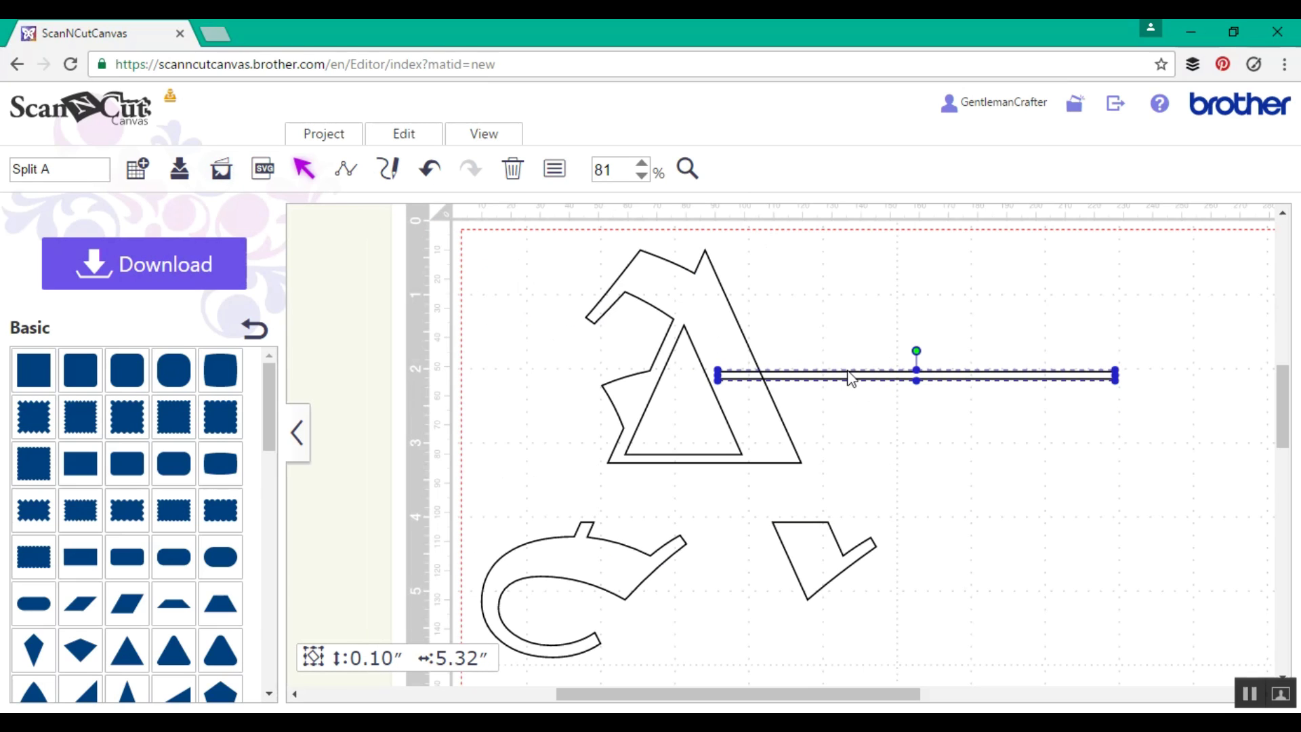
Place the thin bar on the upper piece's base and a copy atop the lower pieces.
left_click_drag(852, 378, 618, 460)
key("ctrl+c")
key("ctrl+v")
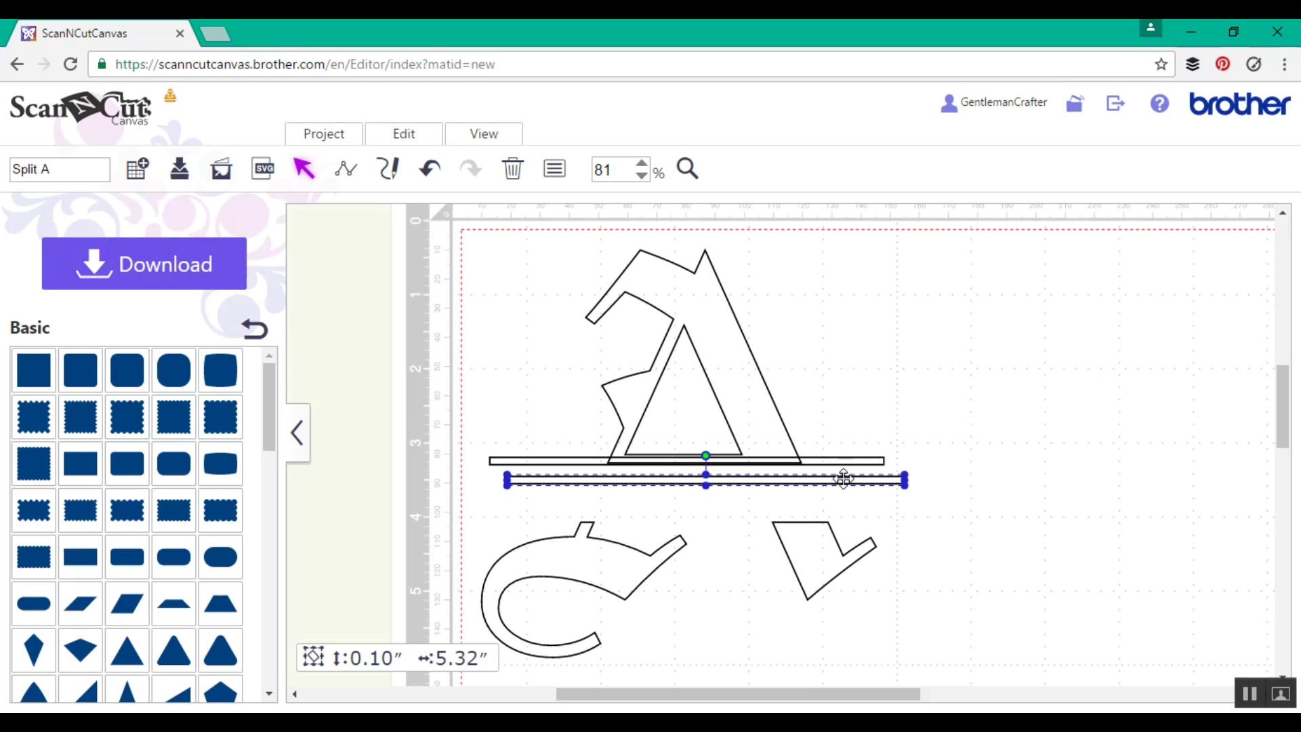
left_click_drag(844, 479, 819, 520)
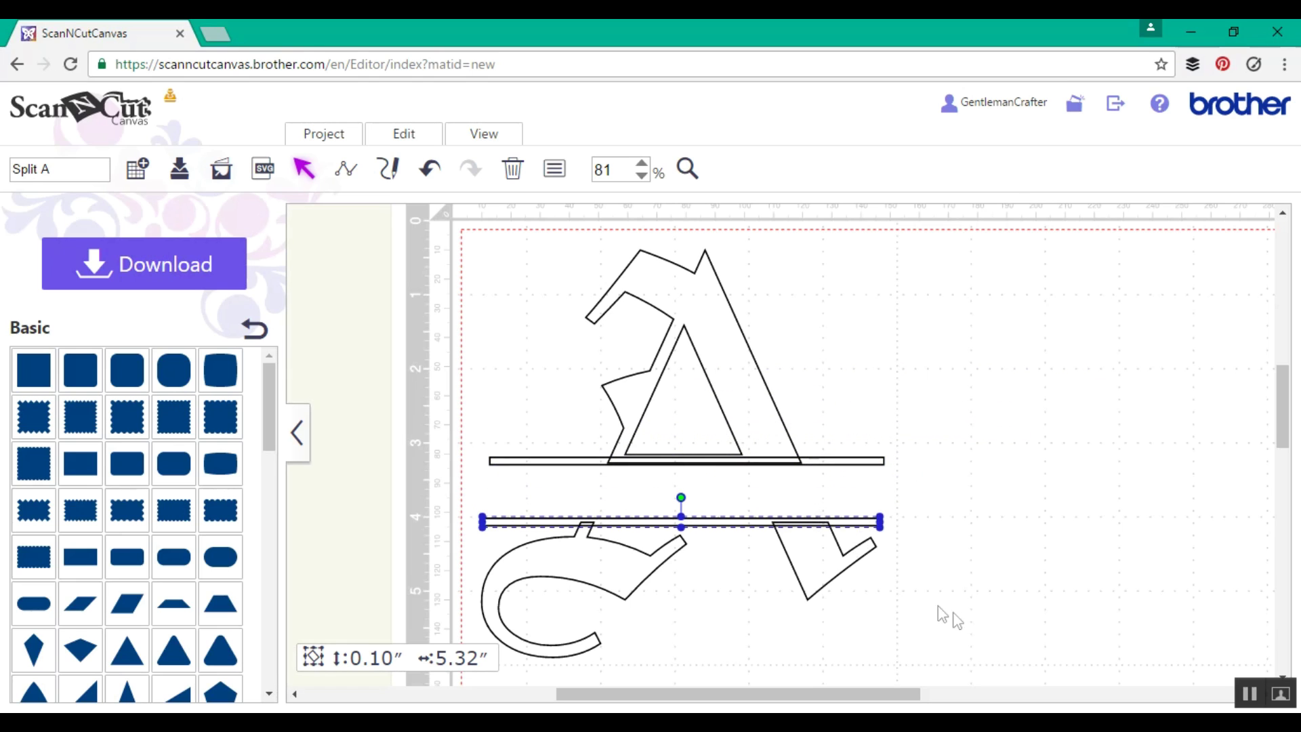
Centre both bars with the letter pieces horizontally and weld them together.
left_click_drag(1028, 635, 638, 370)
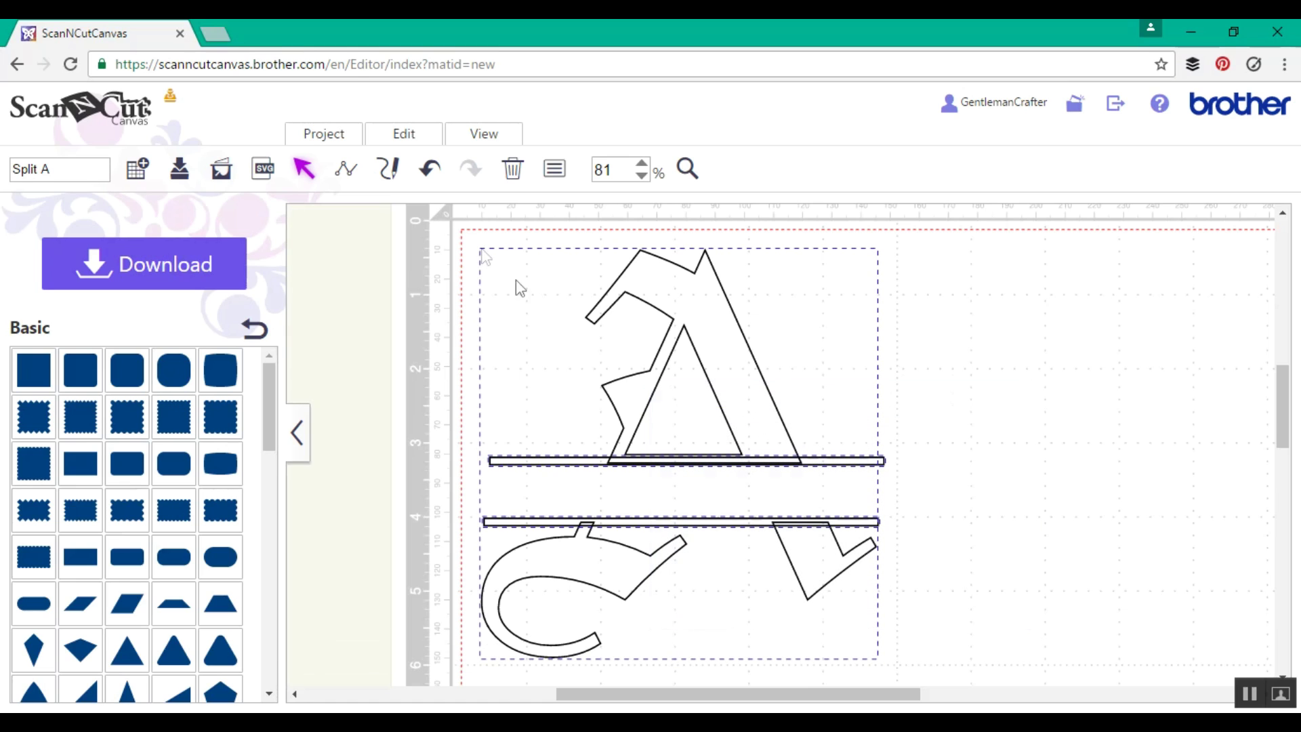
left_click(403, 139)
left_click(457, 351)
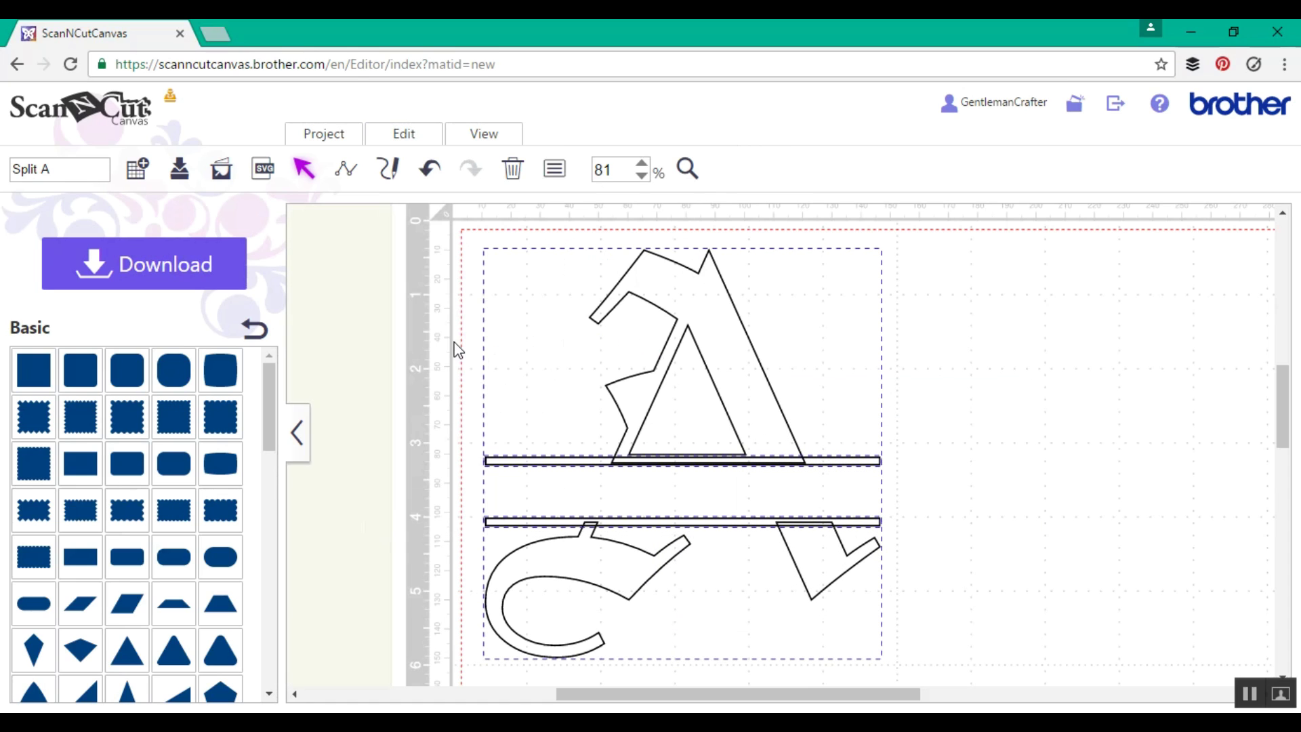
left_click(404, 139)
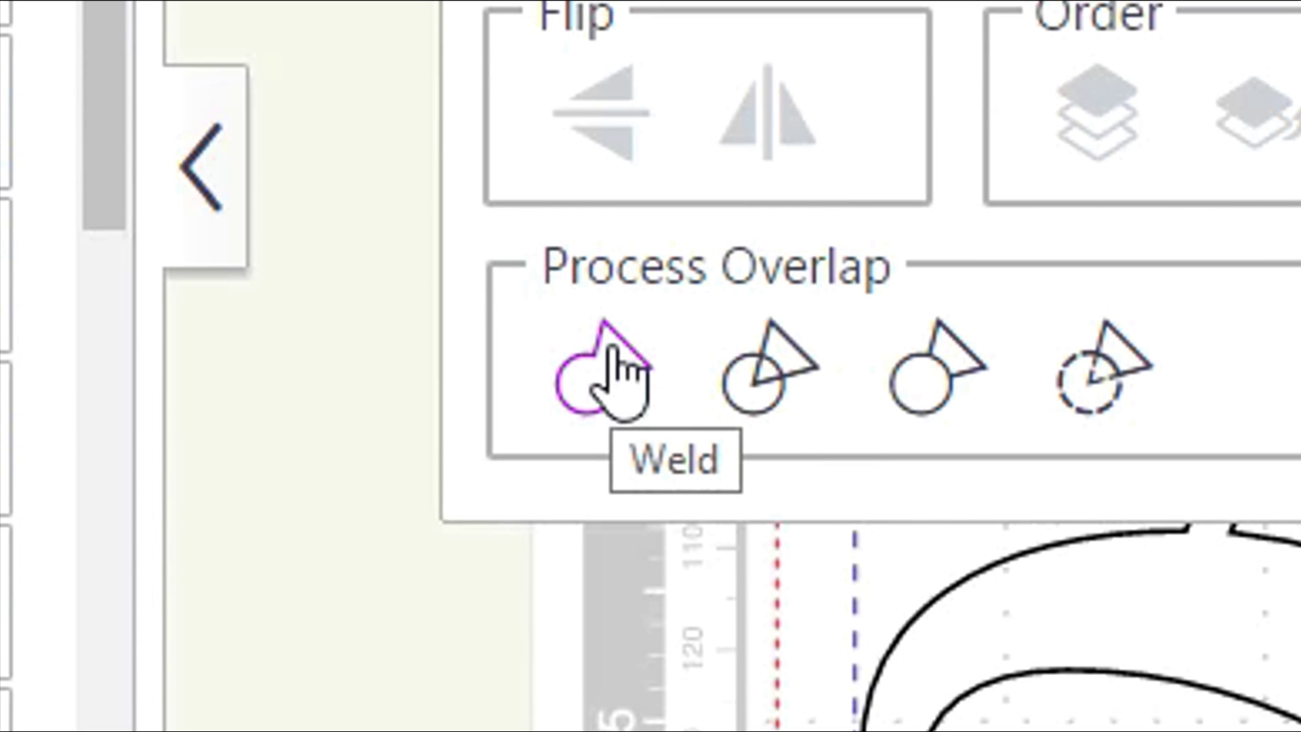
left_click(613, 369)
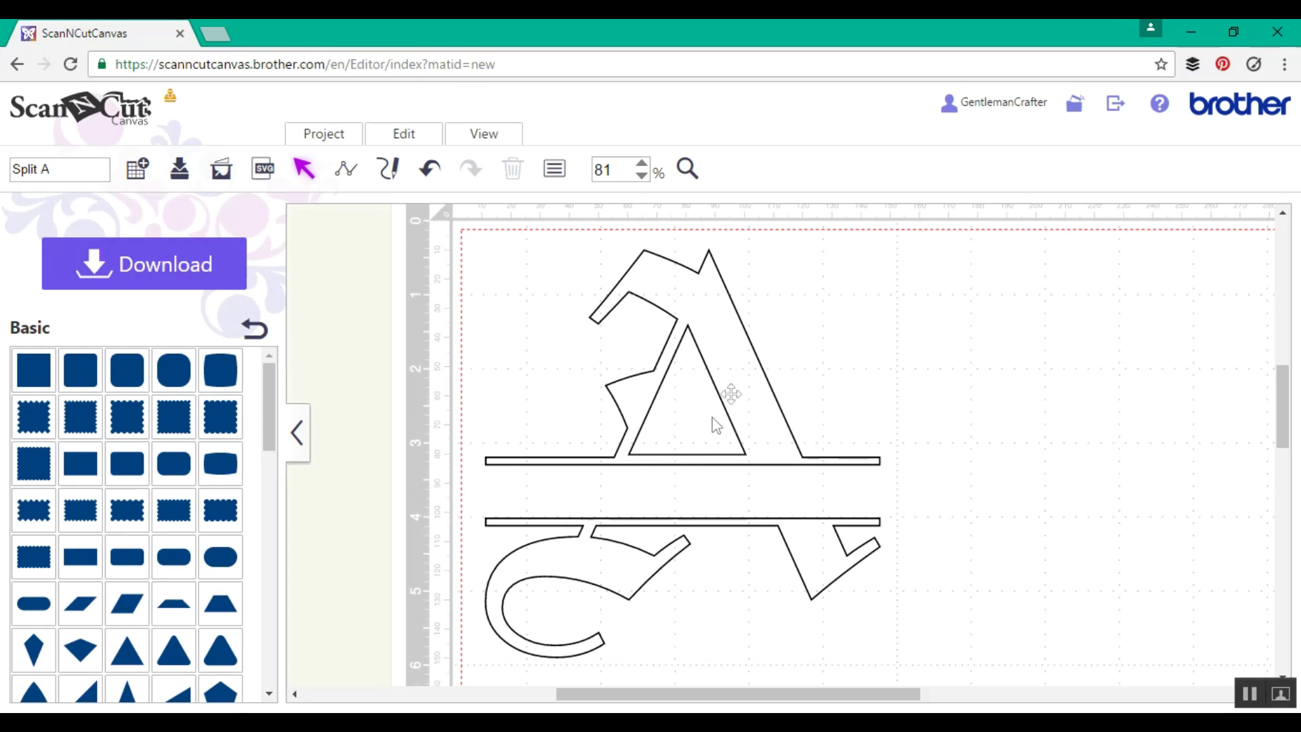
left_click(736, 379)
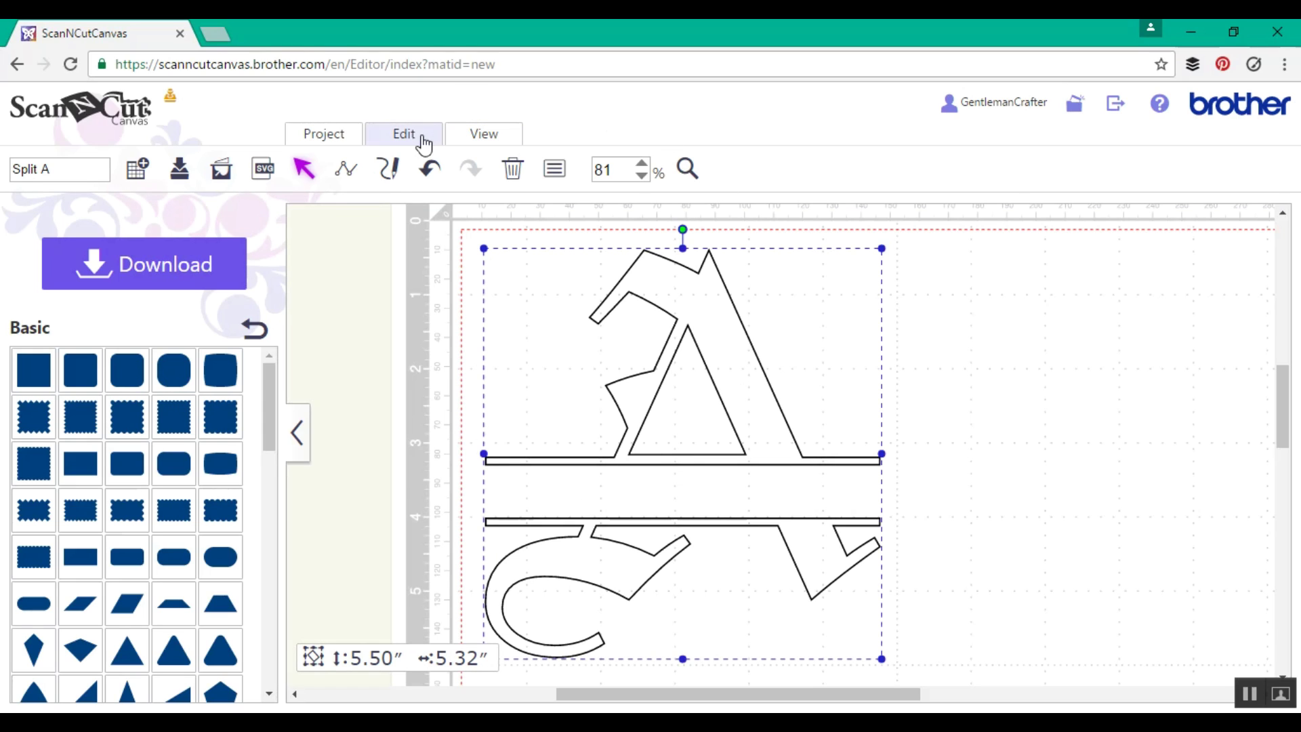
Fill the welded split A and its bars with light grey.
left_click(300, 418)
left_click(554, 169)
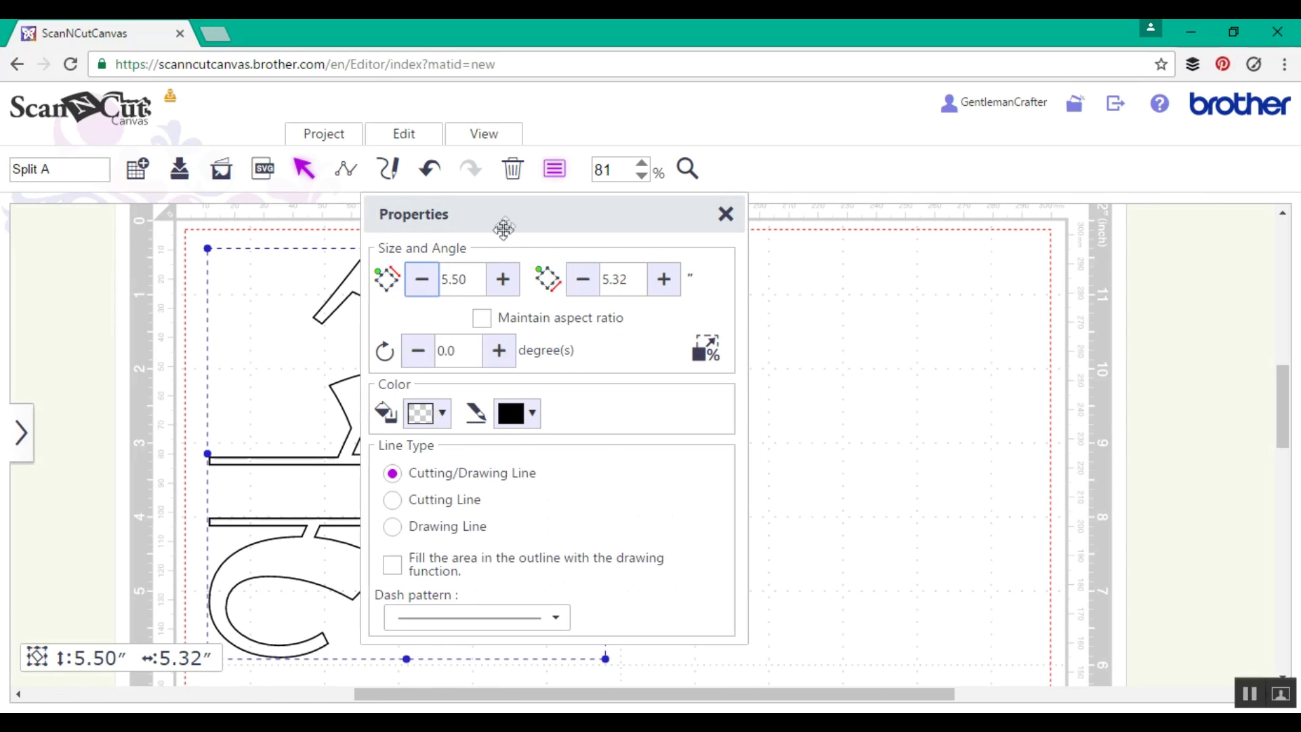
left_click_drag(504, 229, 913, 254)
left_click(848, 435)
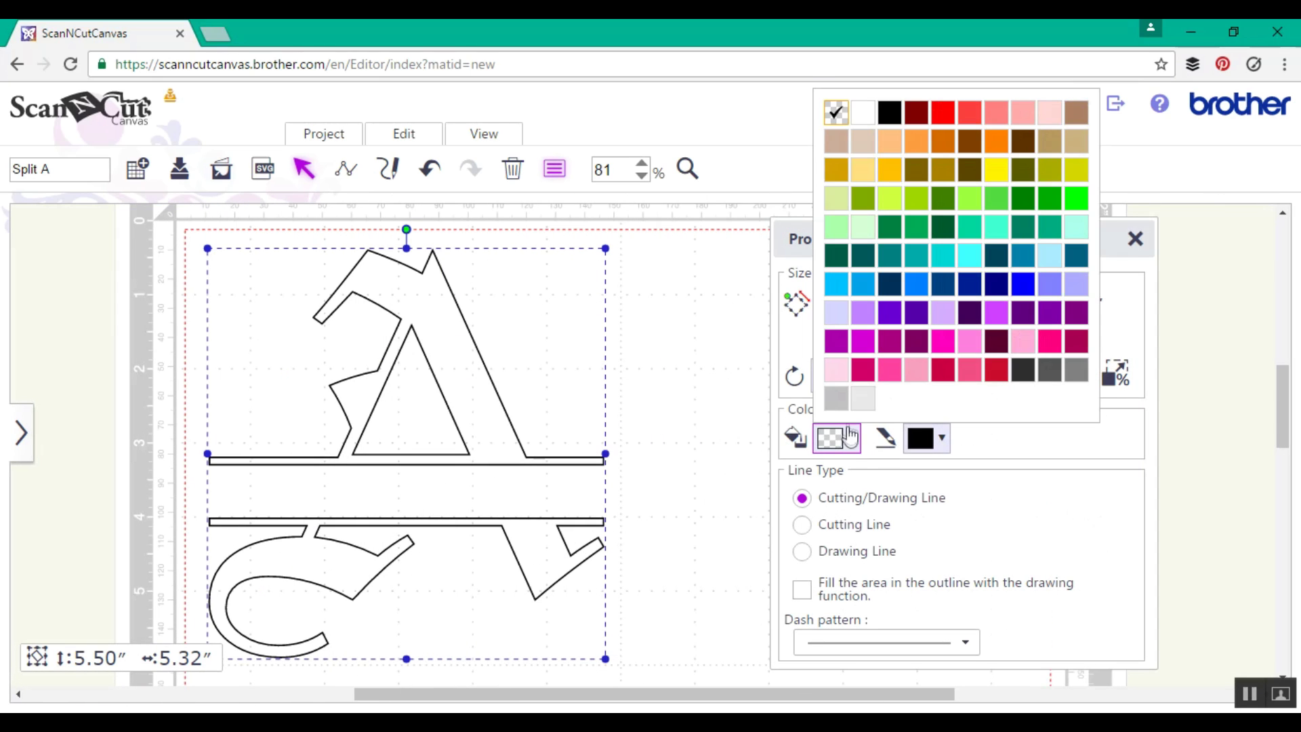
left_click(836, 398)
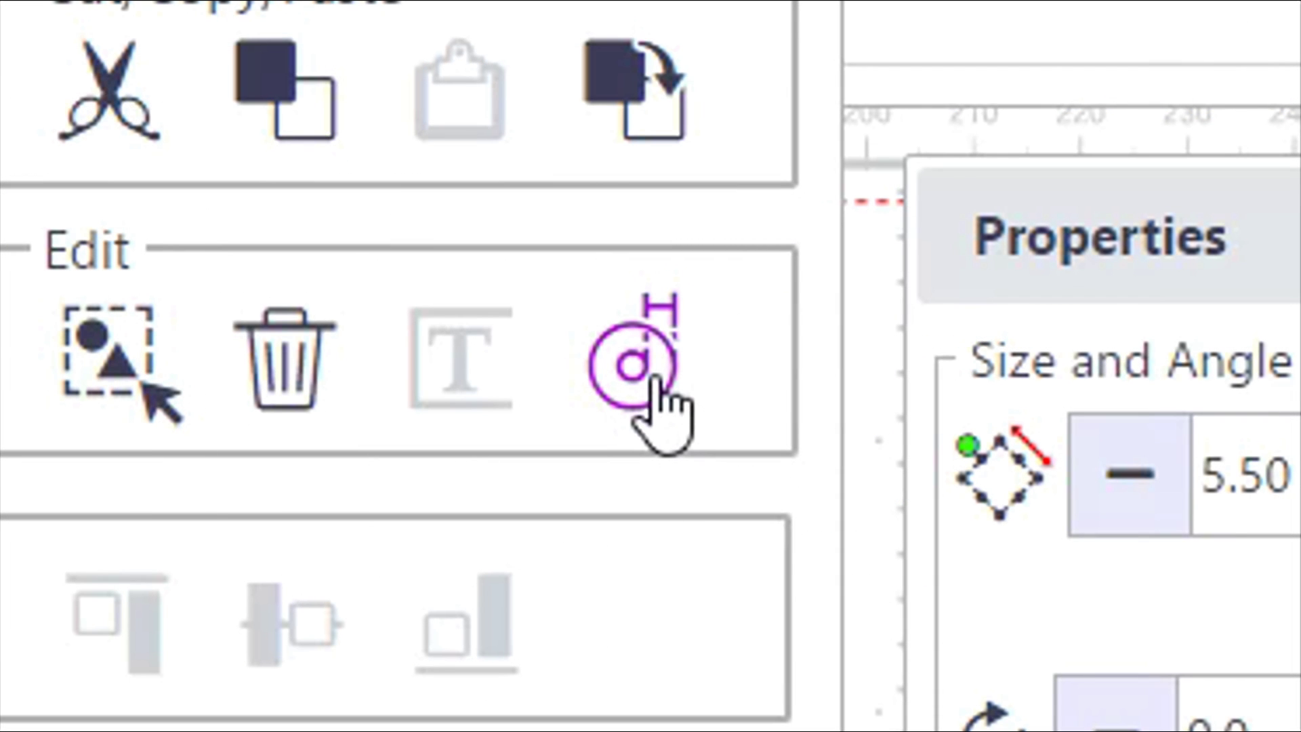
Create a rounded 0.2-inch outward offset outline around the split A.
left_click(654, 383)
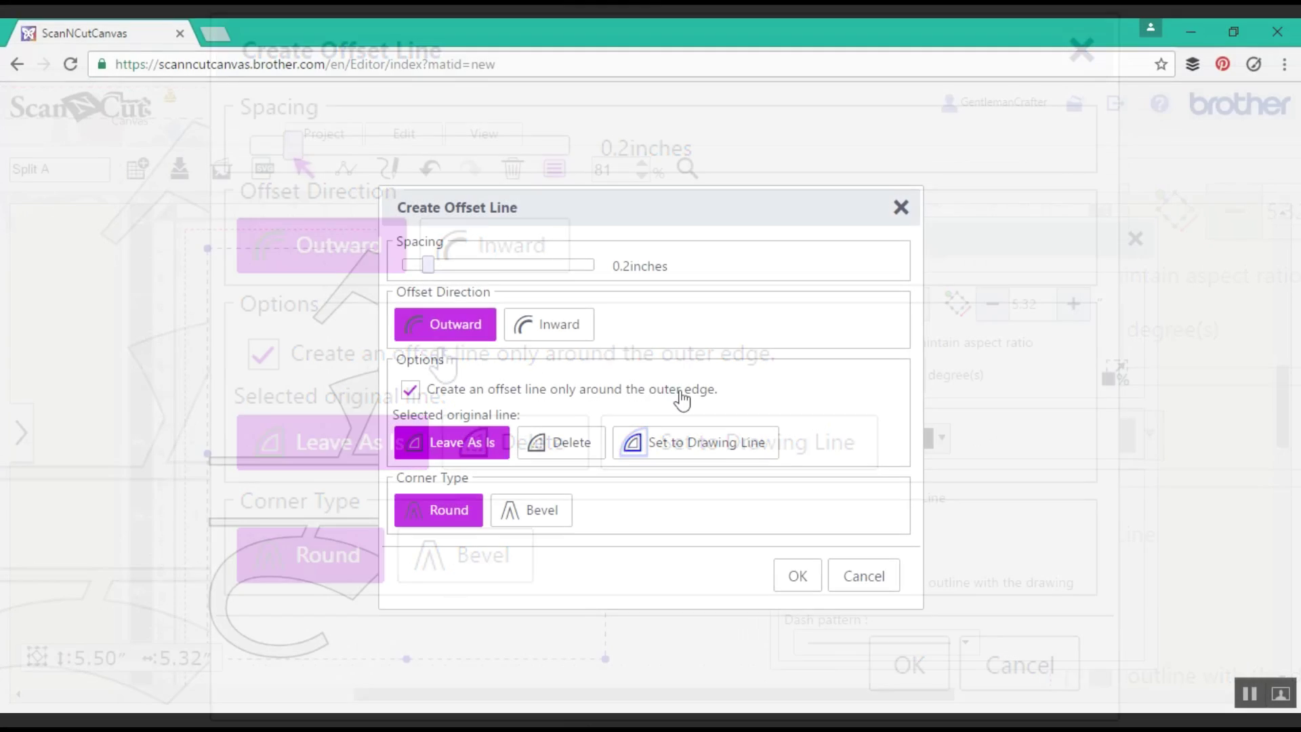
left_click(797, 576)
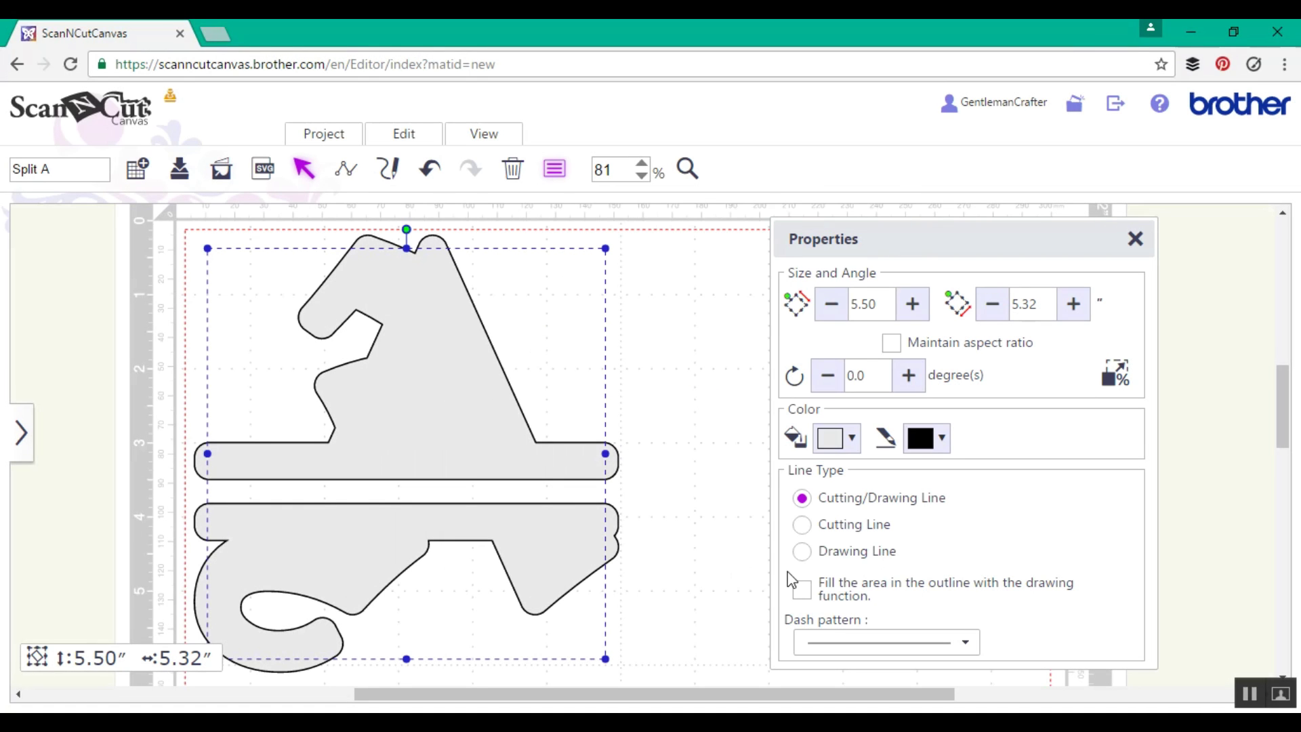
left_click(675, 411)
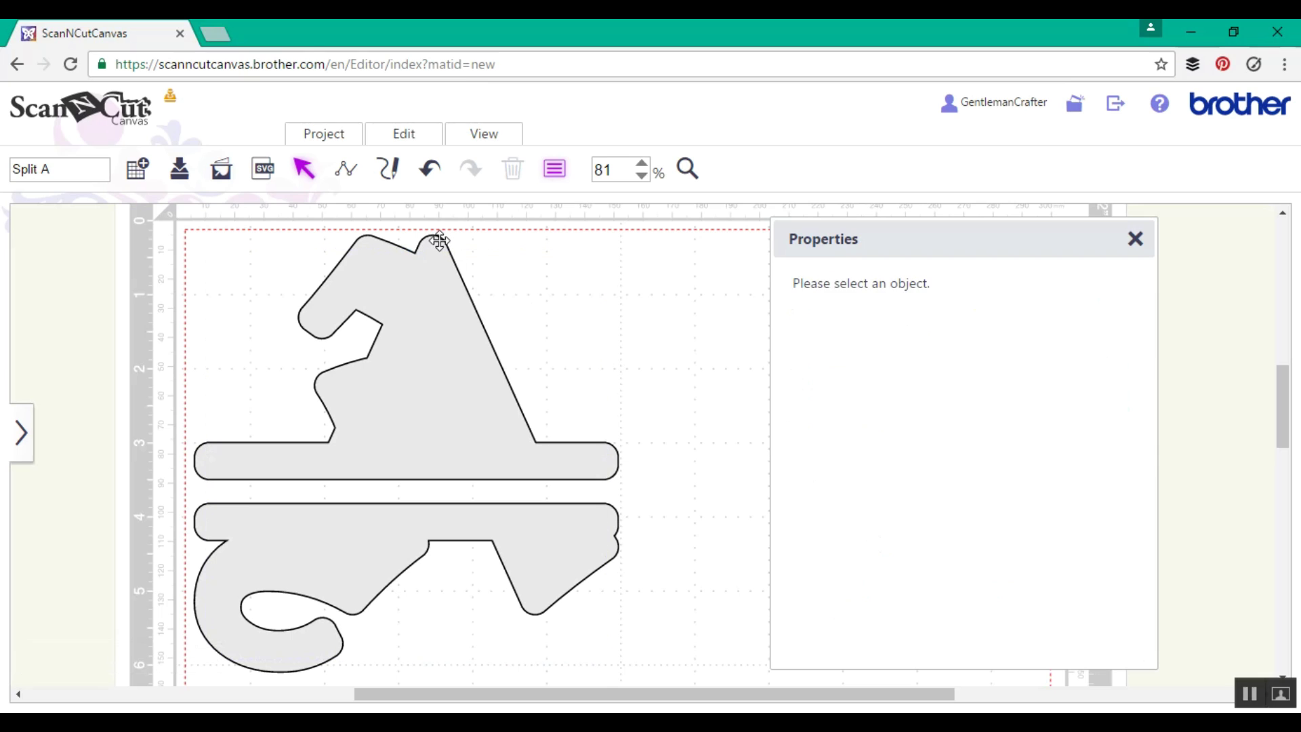
left_click(434, 238)
Send the offset backing behind the letter and fill it dark grey.
left_click(388, 139)
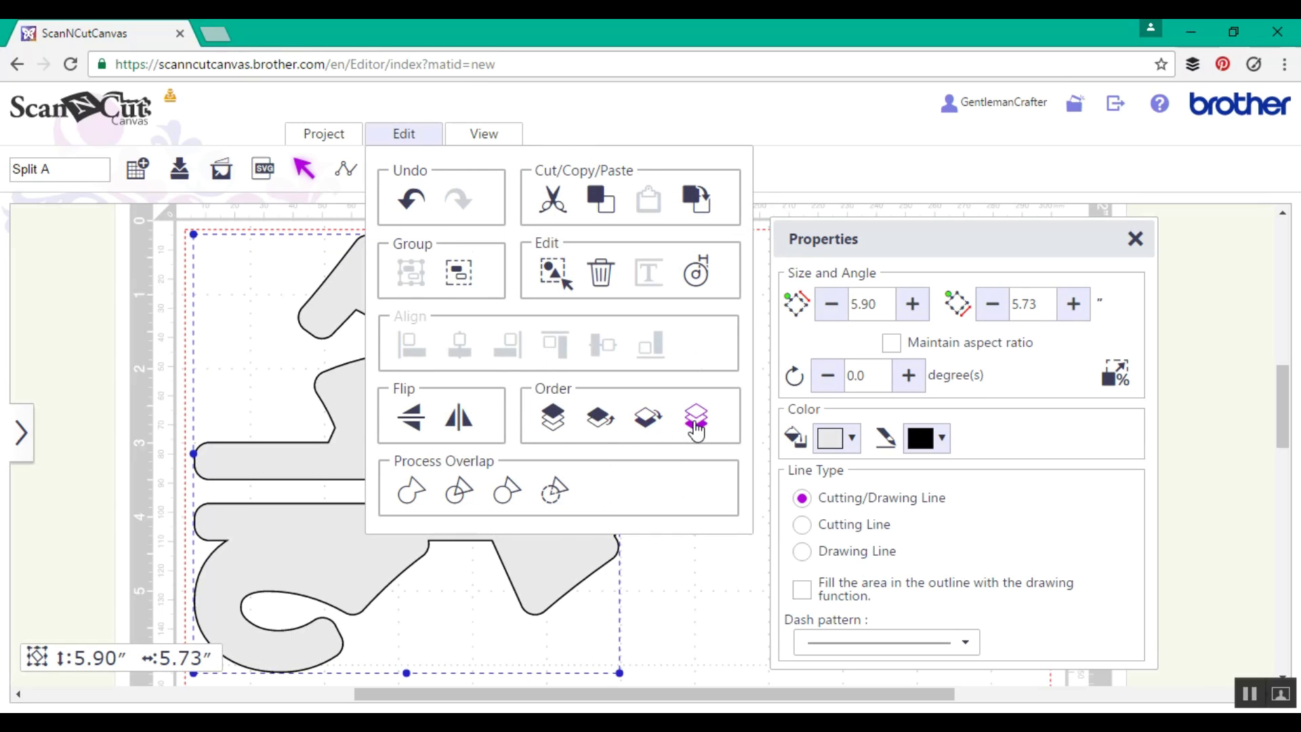
left_click(696, 423)
left_click(847, 439)
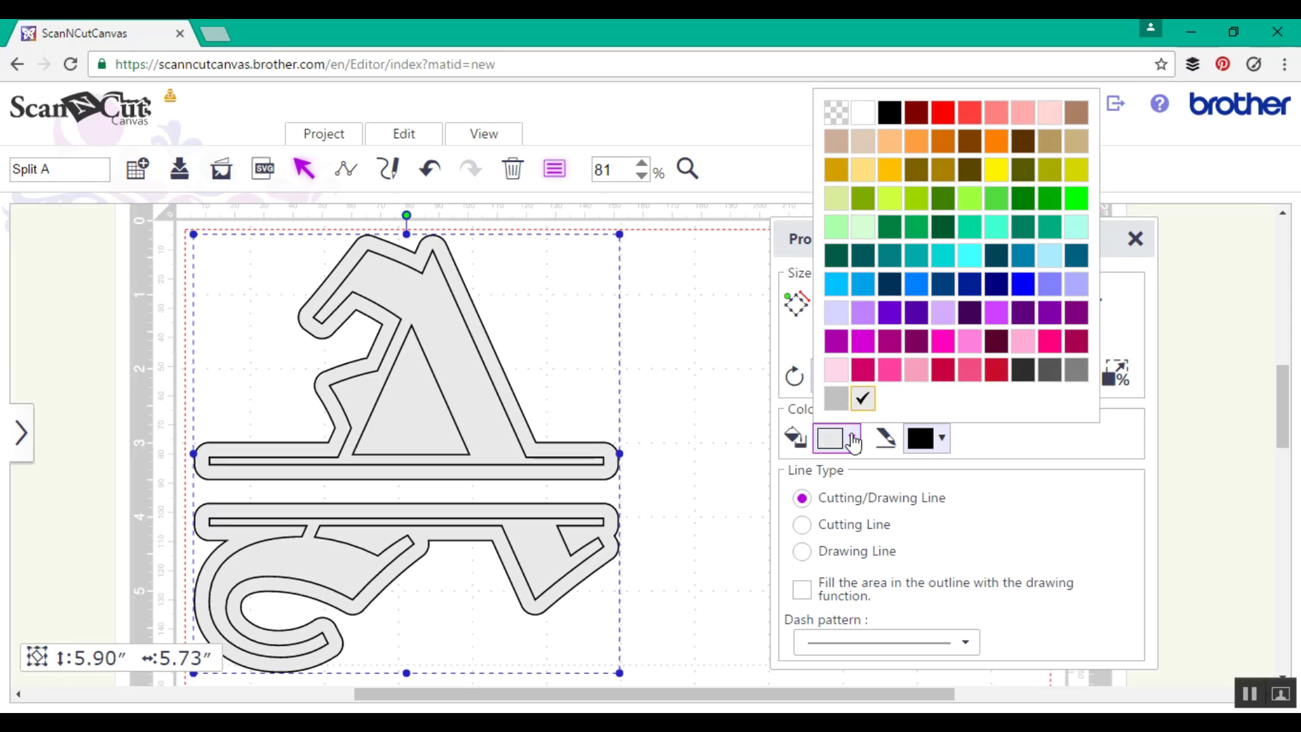
left_click(1023, 371)
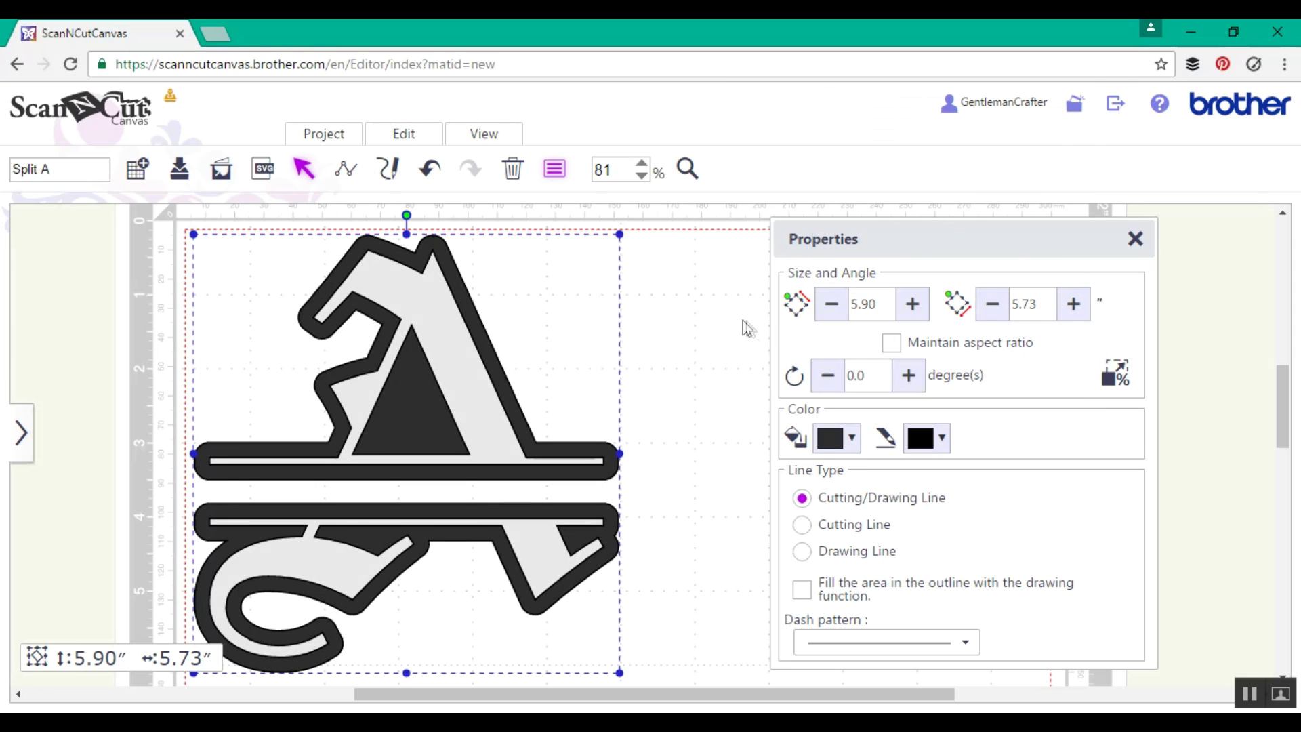
left_click(736, 320)
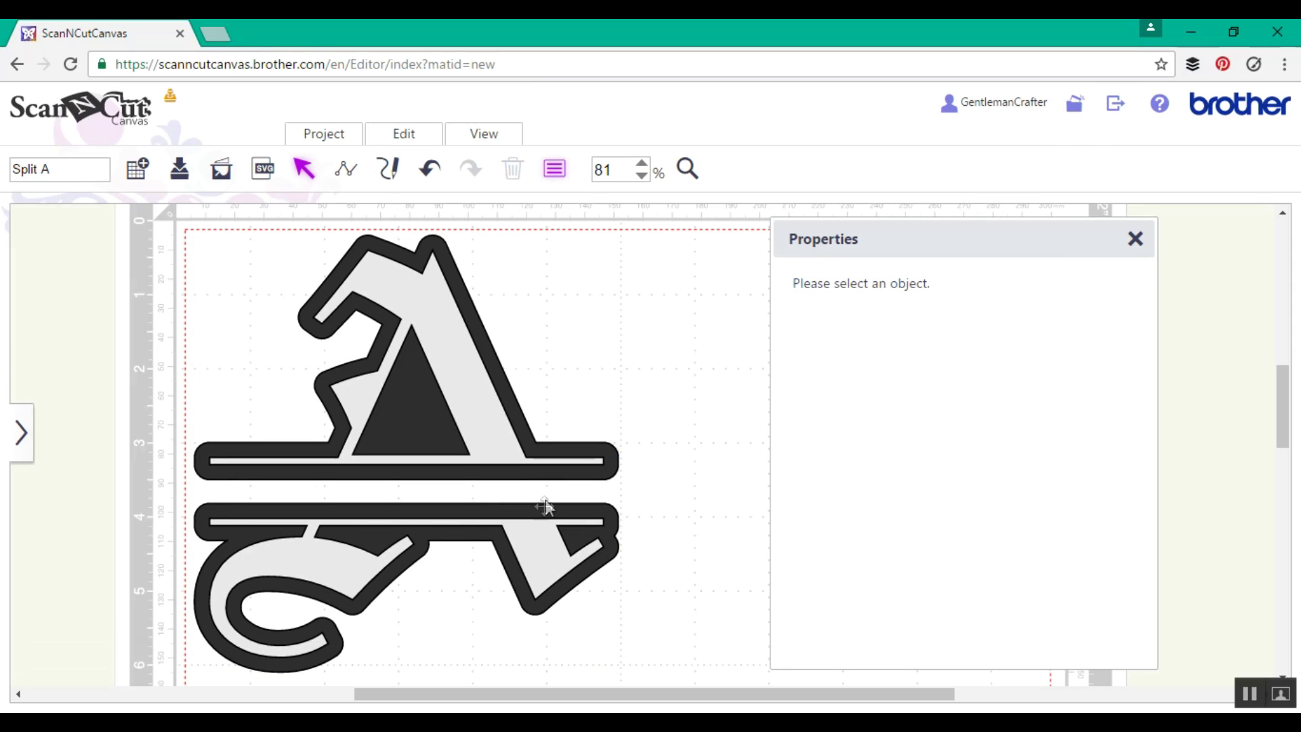
Add a 0.60-inch-high rectangle over the A's central gap, widened to the right edge.
left_click(1135, 239)
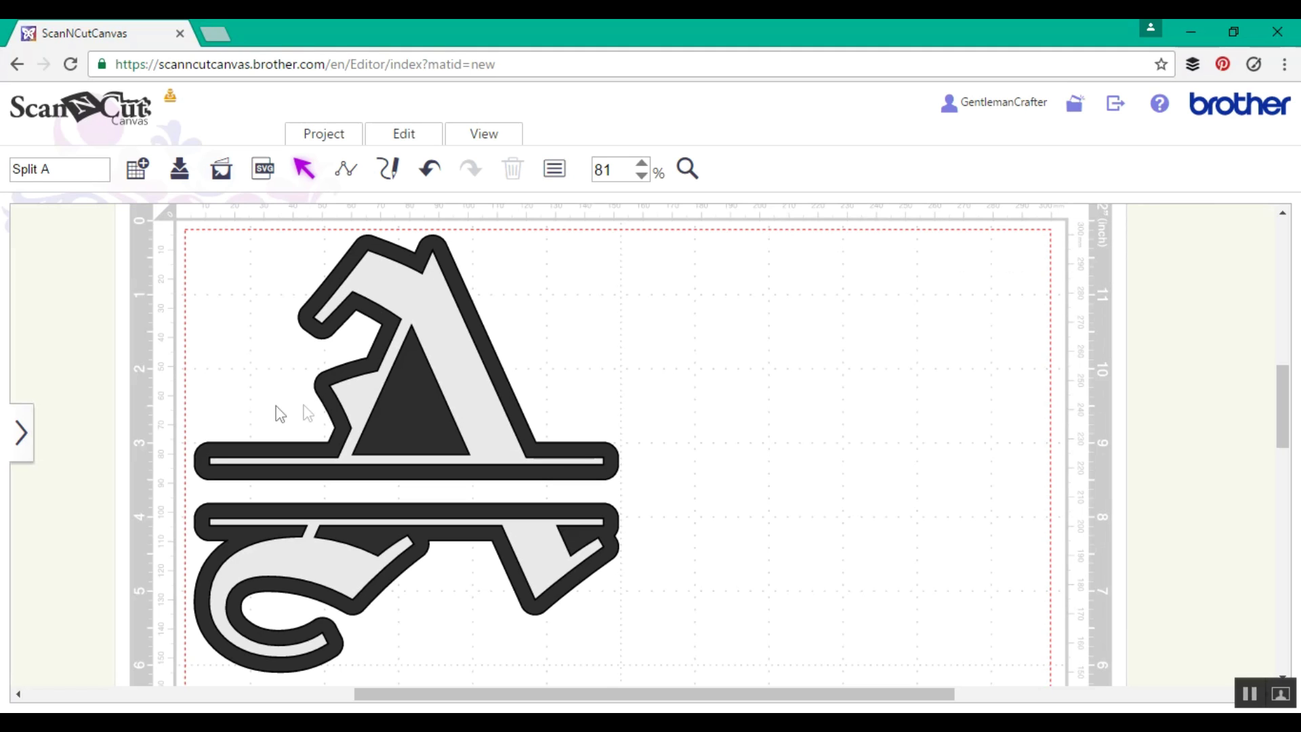
left_click(27, 431)
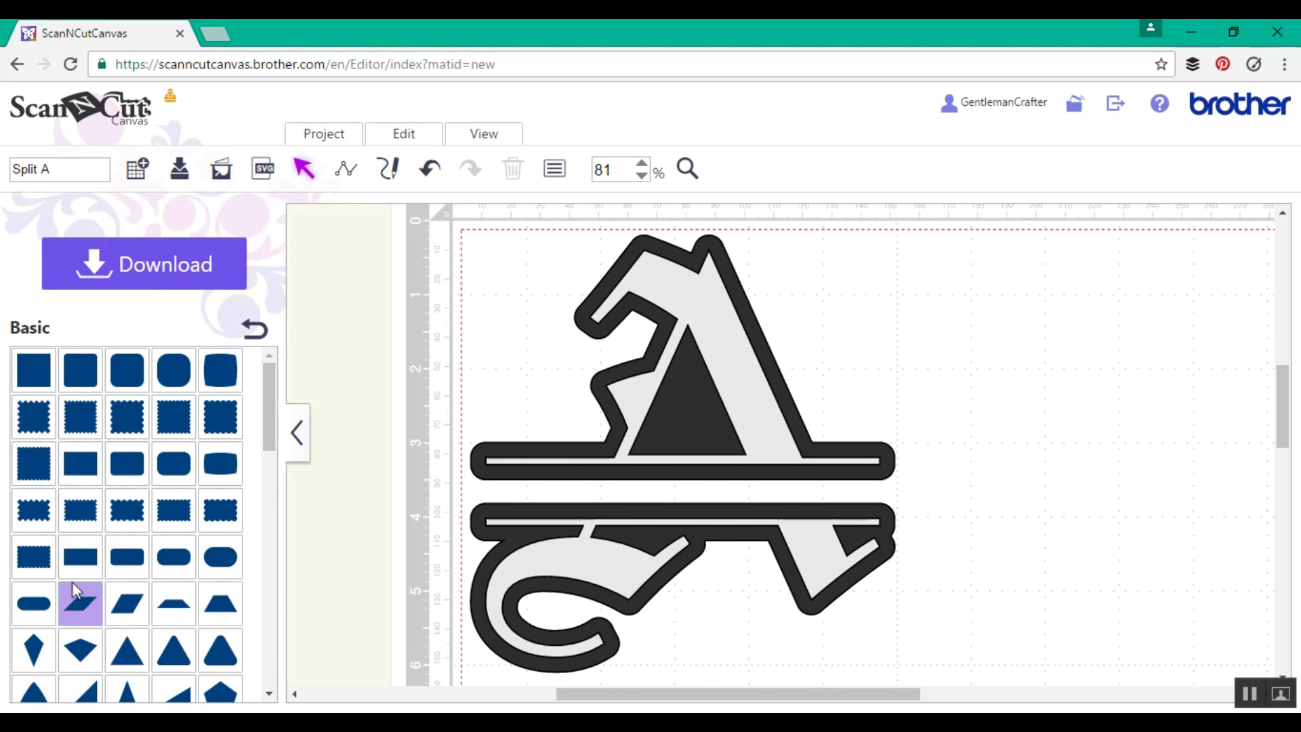
left_click(80, 557)
left_click_drag(474, 366, 511, 485)
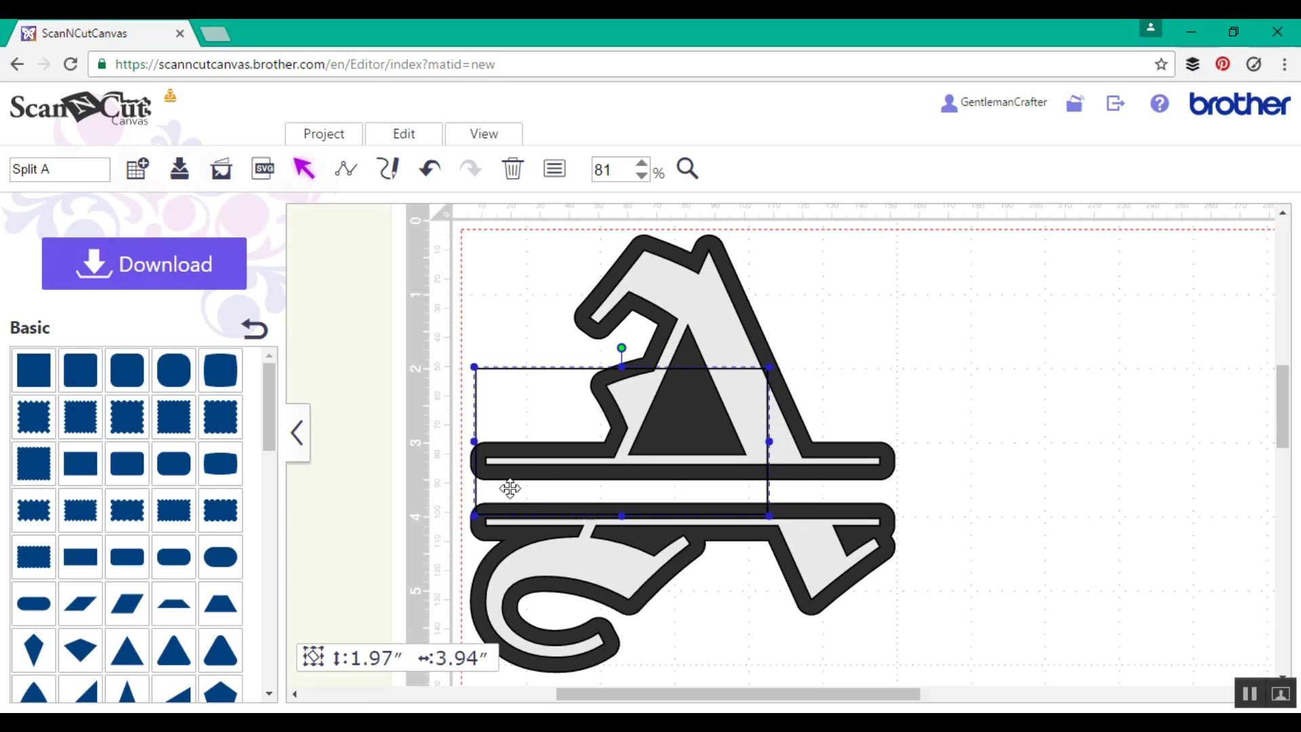
left_click_drag(621, 366, 620, 467)
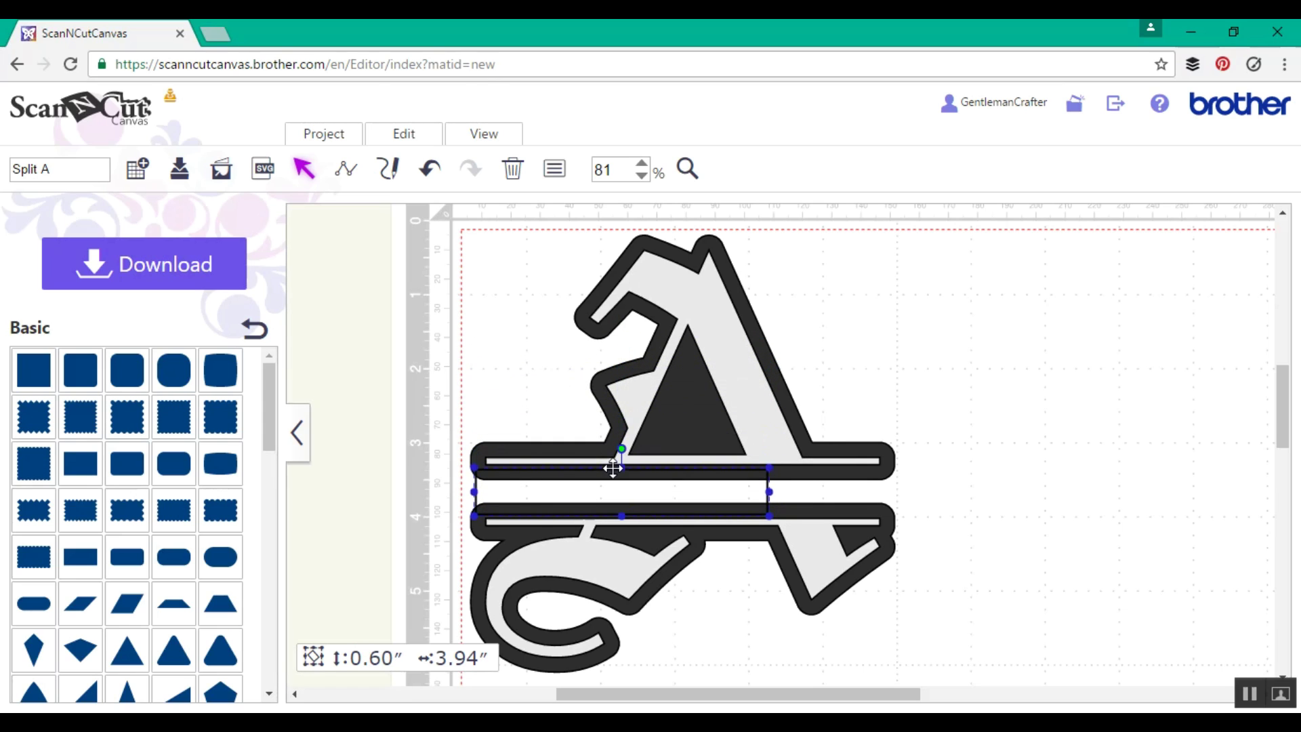
left_click_drag(811, 503, 892, 493)
Weld all of the A's shapes into one 5.90 by 5.73 inch outline.
left_click_drag(1011, 634, 684, 406)
left_click(381, 134)
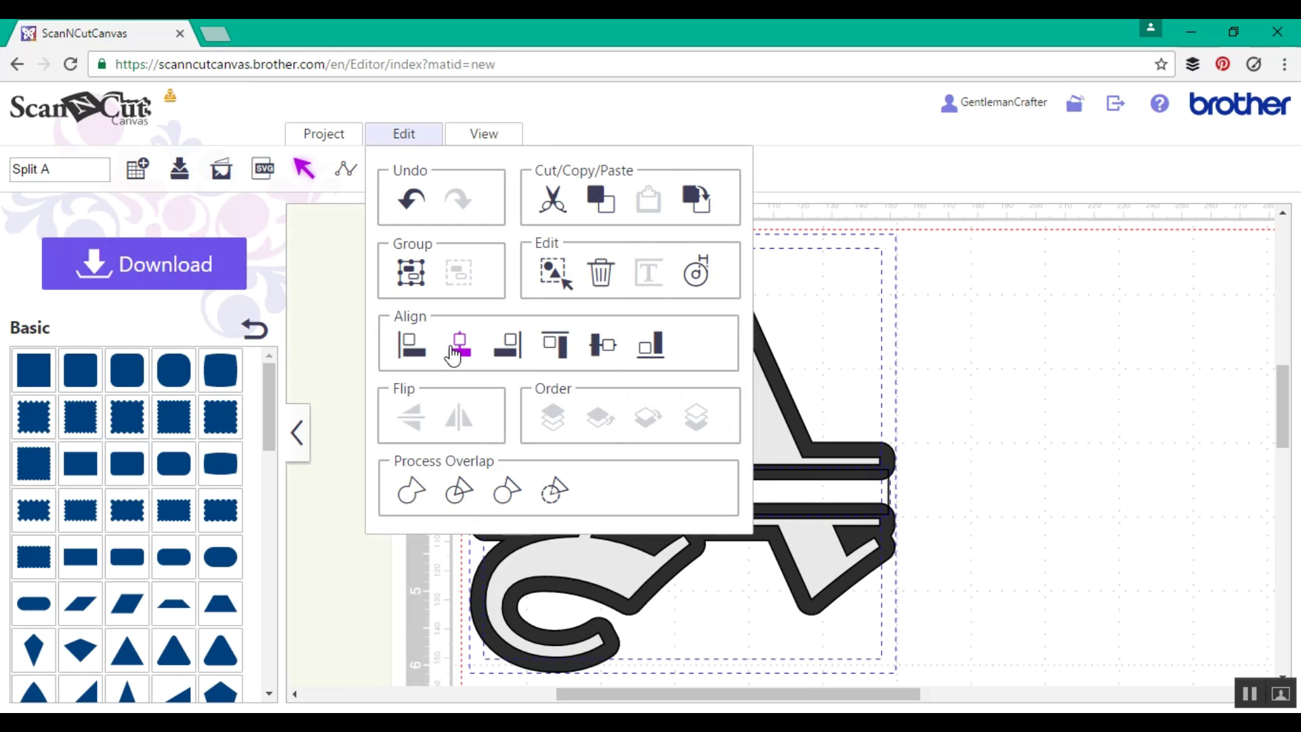
left_click(976, 519)
left_click_drag(923, 540, 886, 494)
left_click(435, 139)
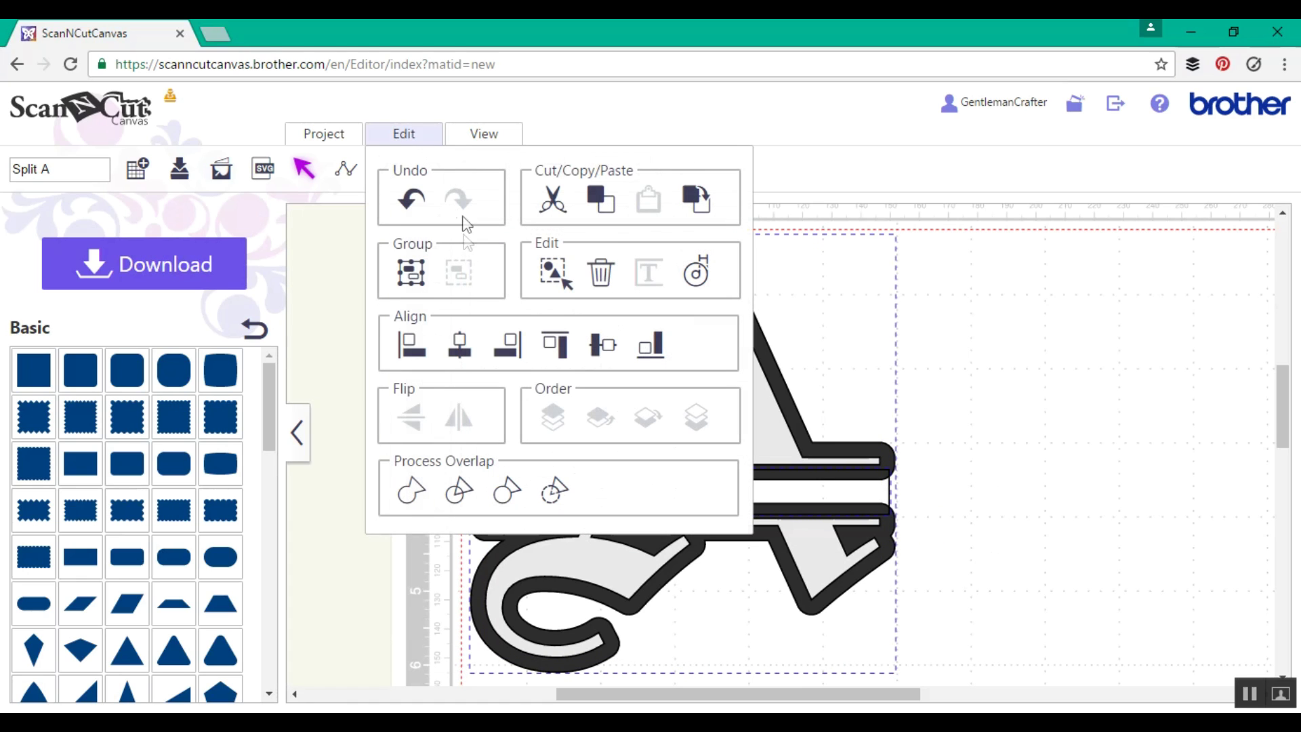
left_click(411, 489)
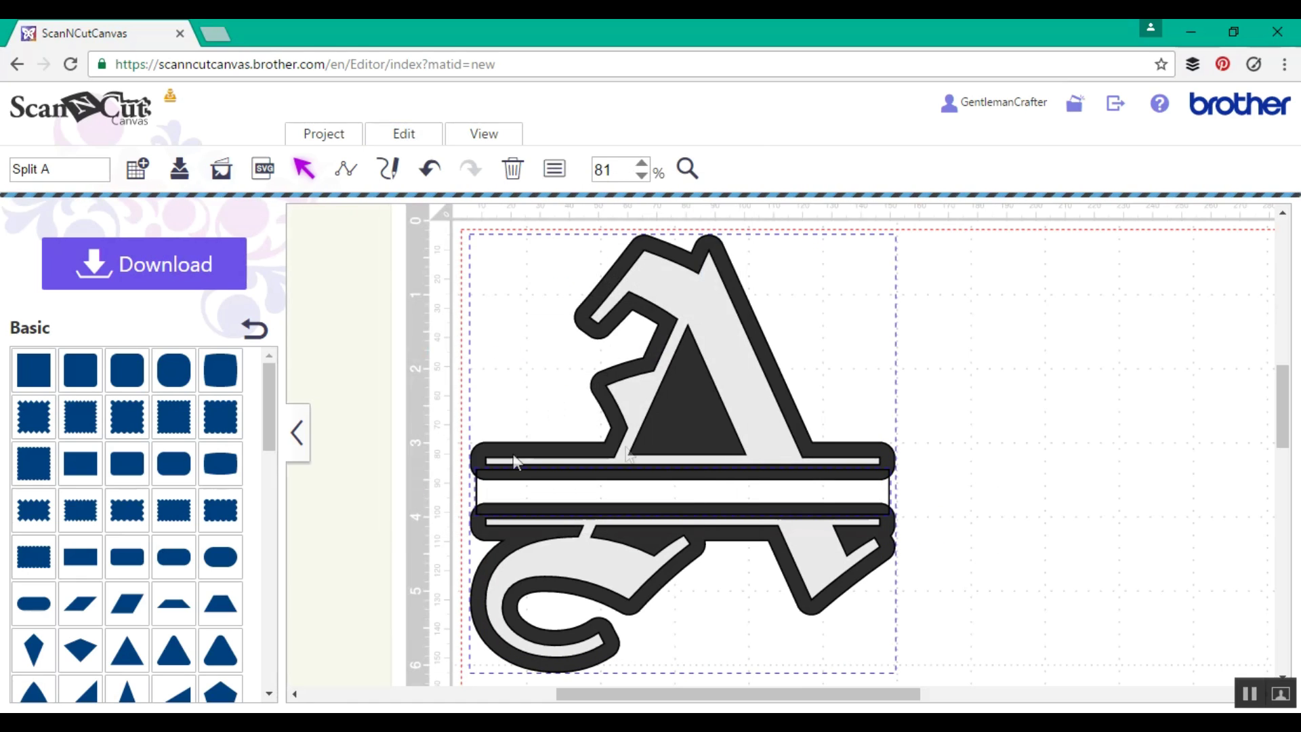
left_click(1052, 412)
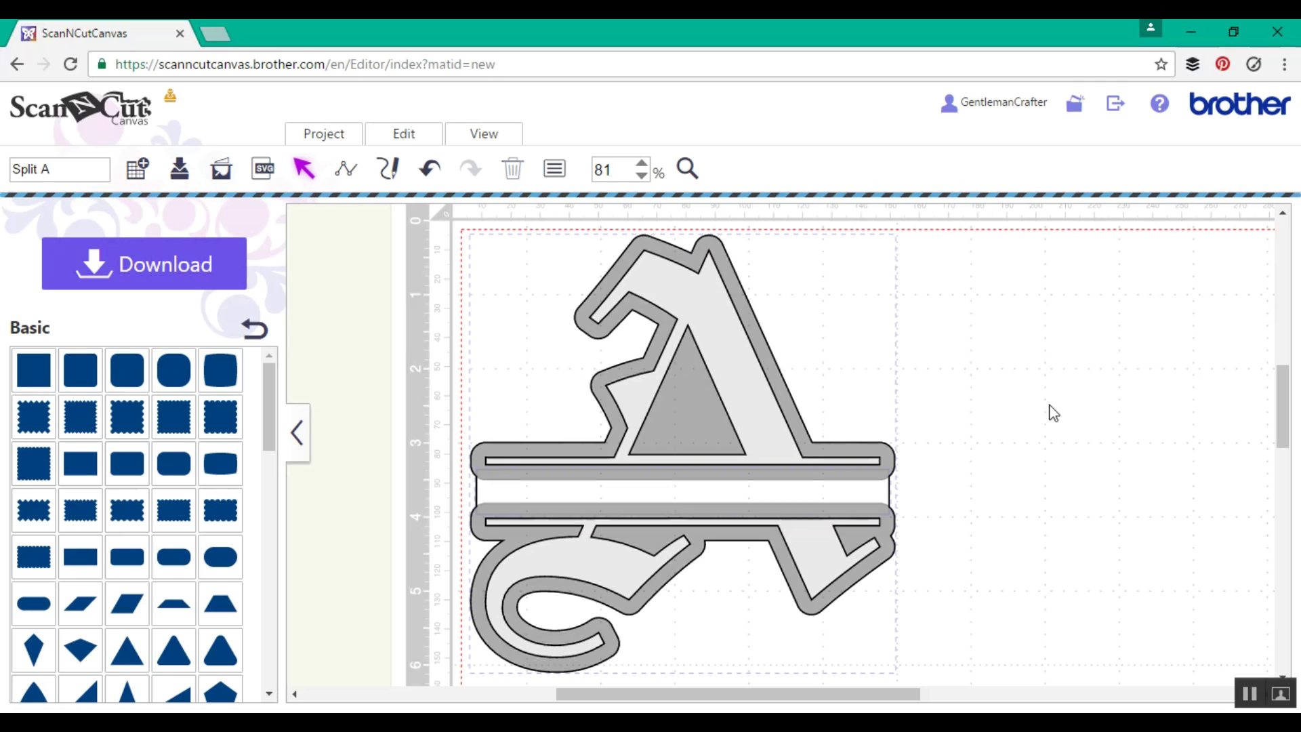
left_click(890, 449)
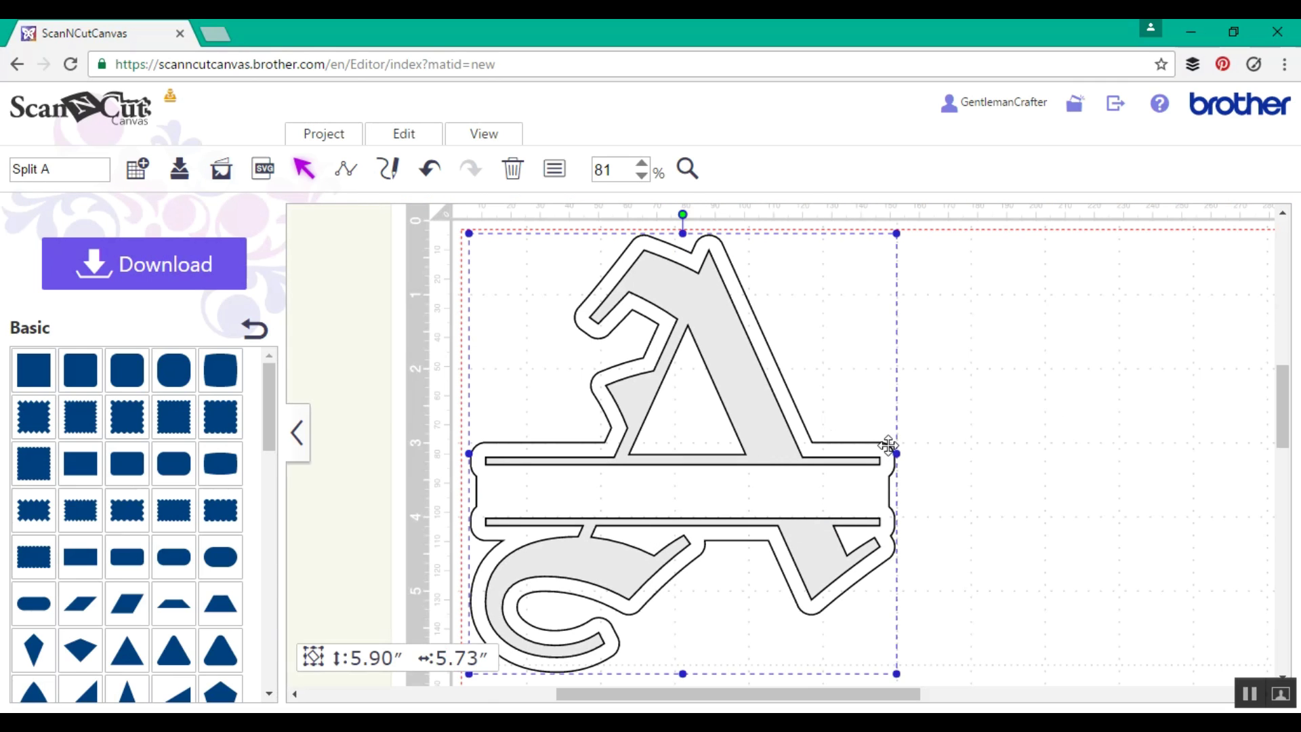
Fill the welded shadow backing dark grey and send it behind the light grey split A.
left_click(300, 432)
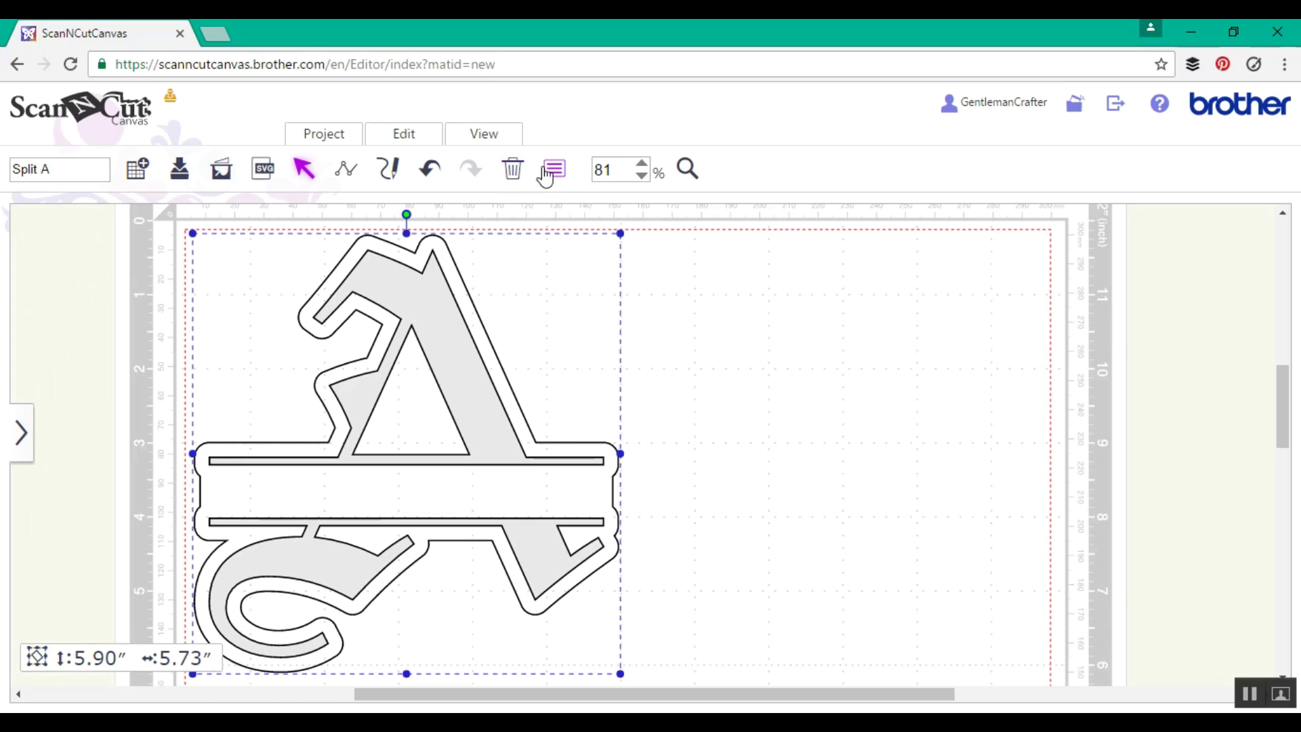
left_click(553, 170)
left_click(839, 439)
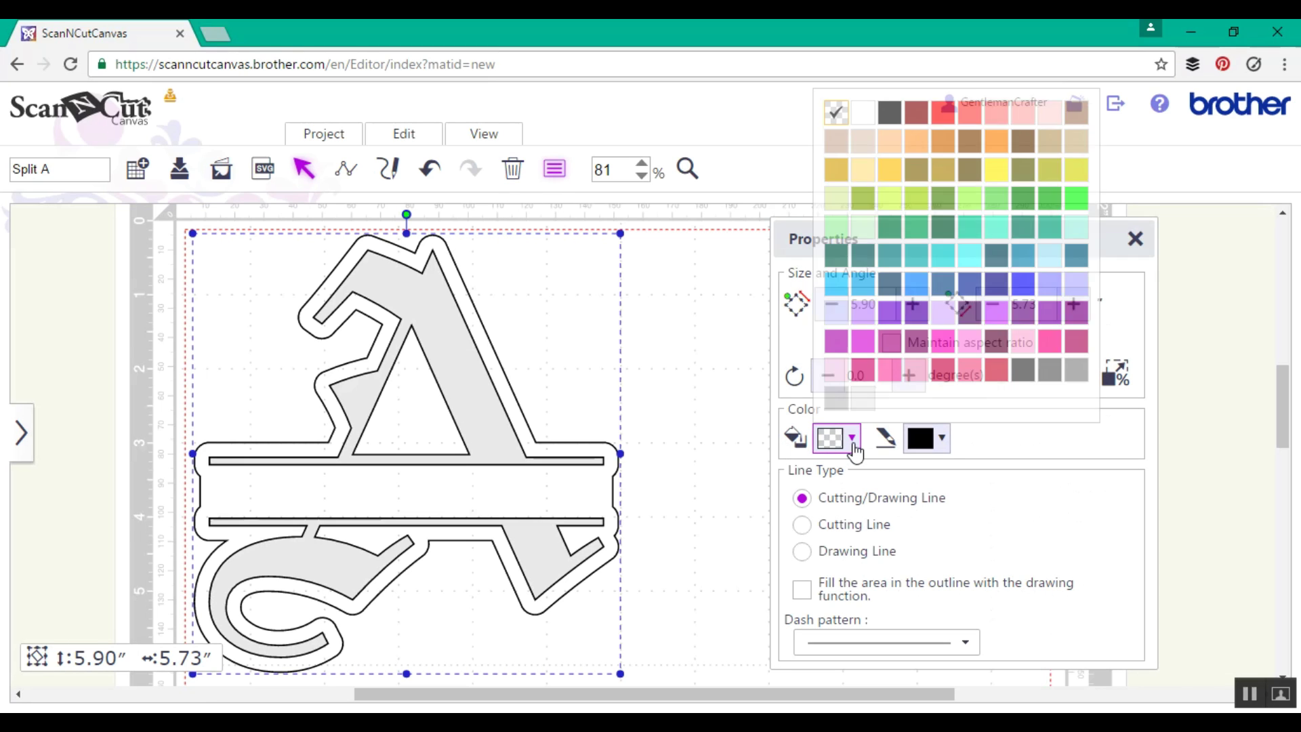
left_click(1029, 373)
left_click(405, 134)
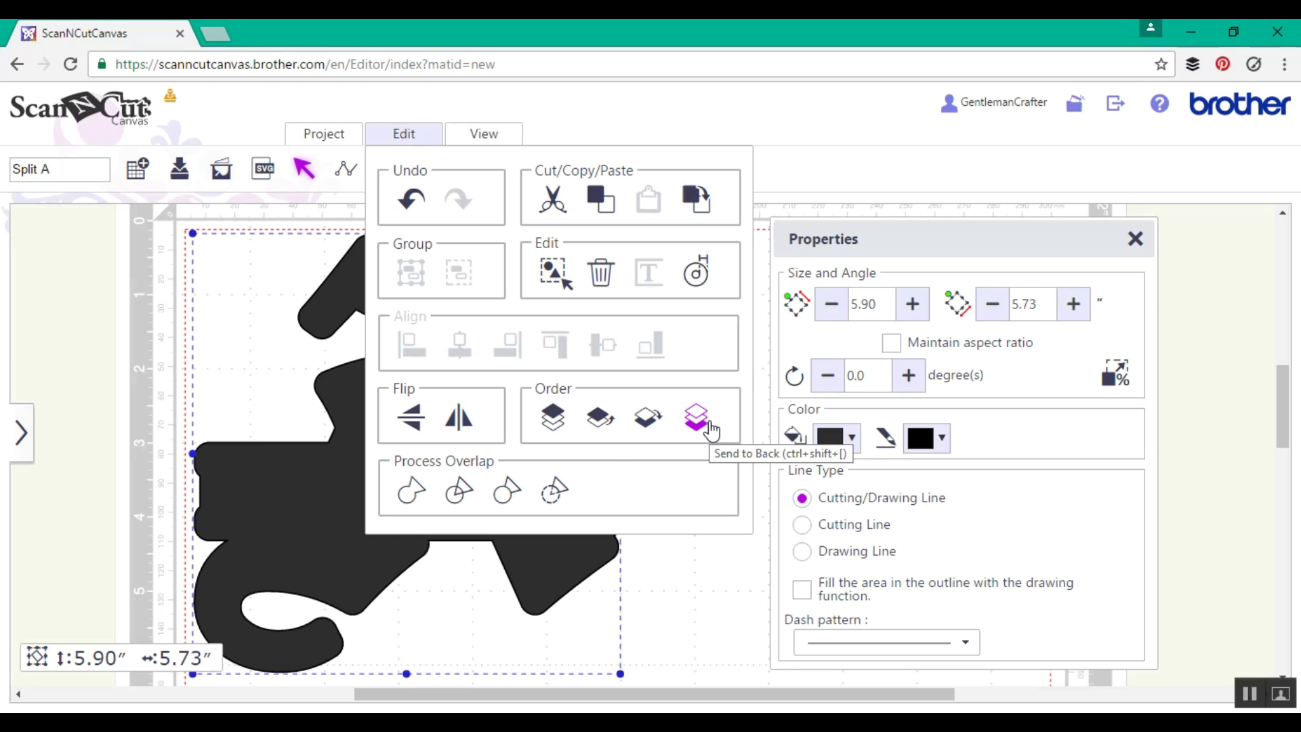
left_click(698, 420)
left_click(1134, 239)
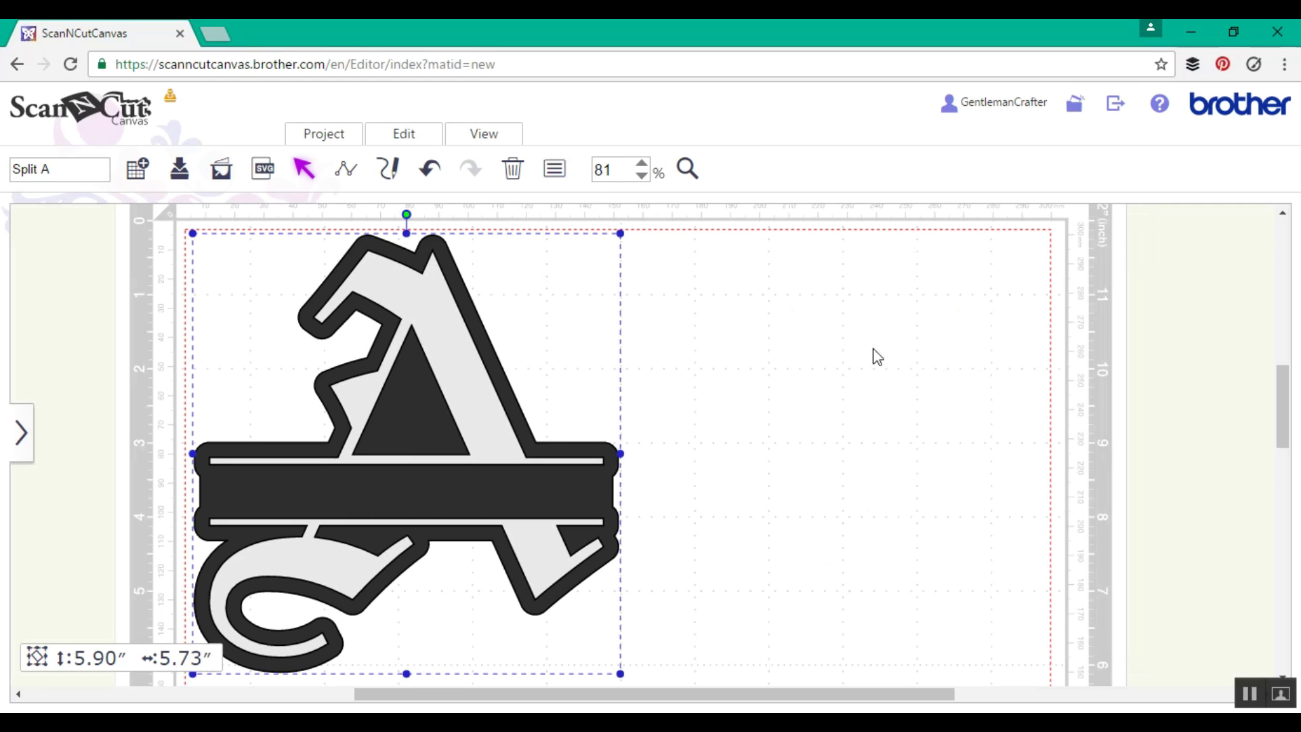
left_click_drag(671, 694, 574, 688)
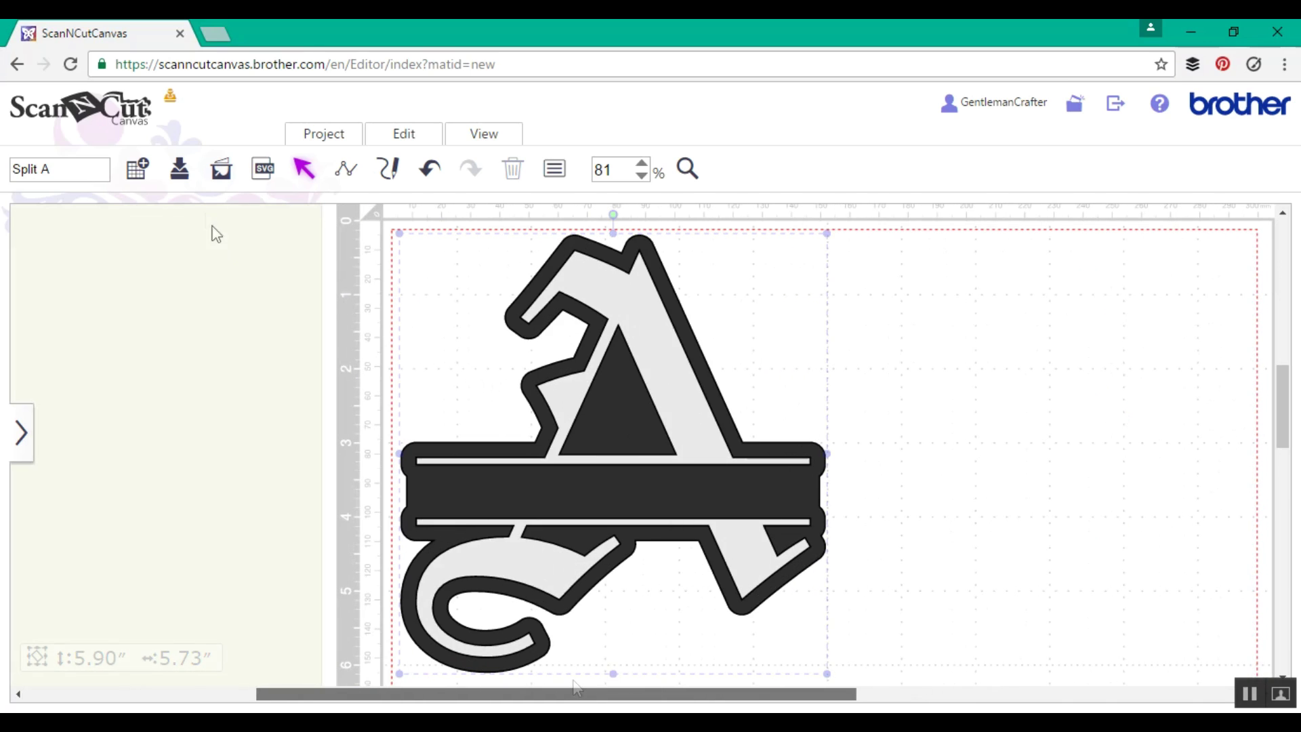
Overwrite the Split A project, zoom onto the A's crossbar, and list the Text fonts.
left_click(181, 179)
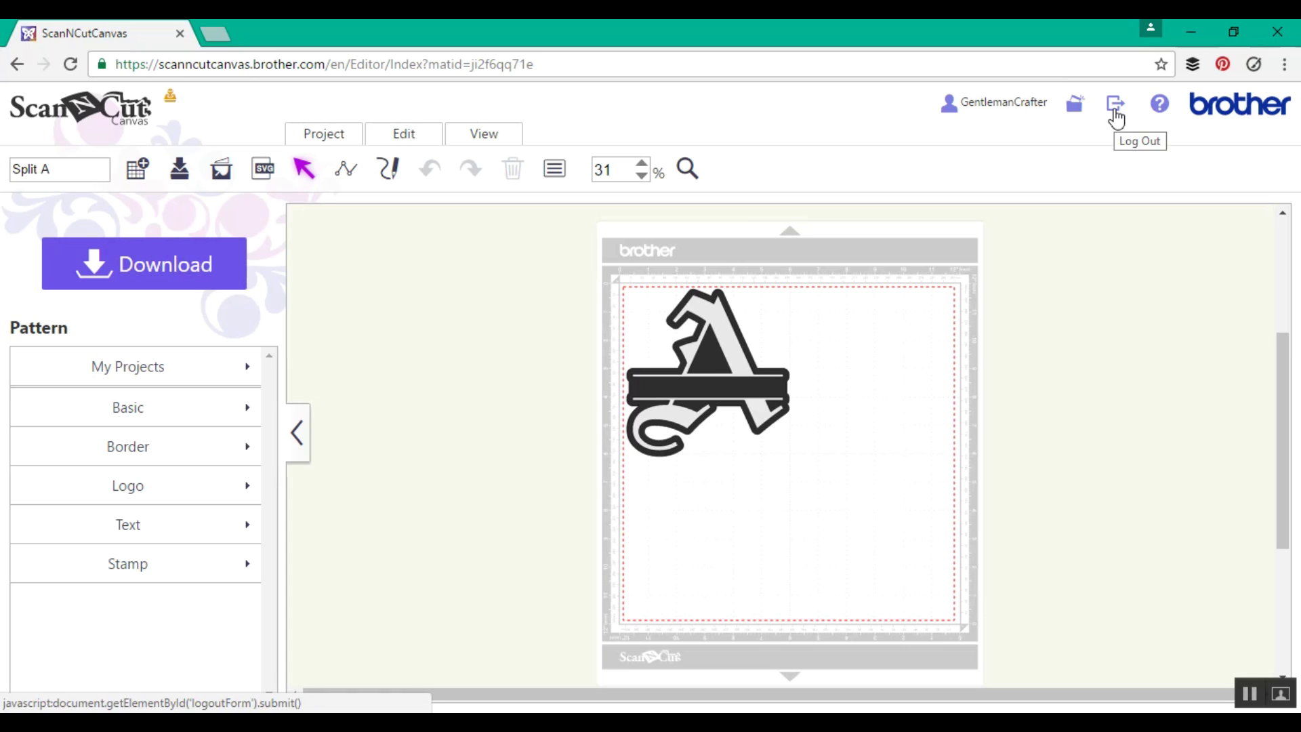
left_click(685, 170)
left_click_drag(593, 345, 818, 443)
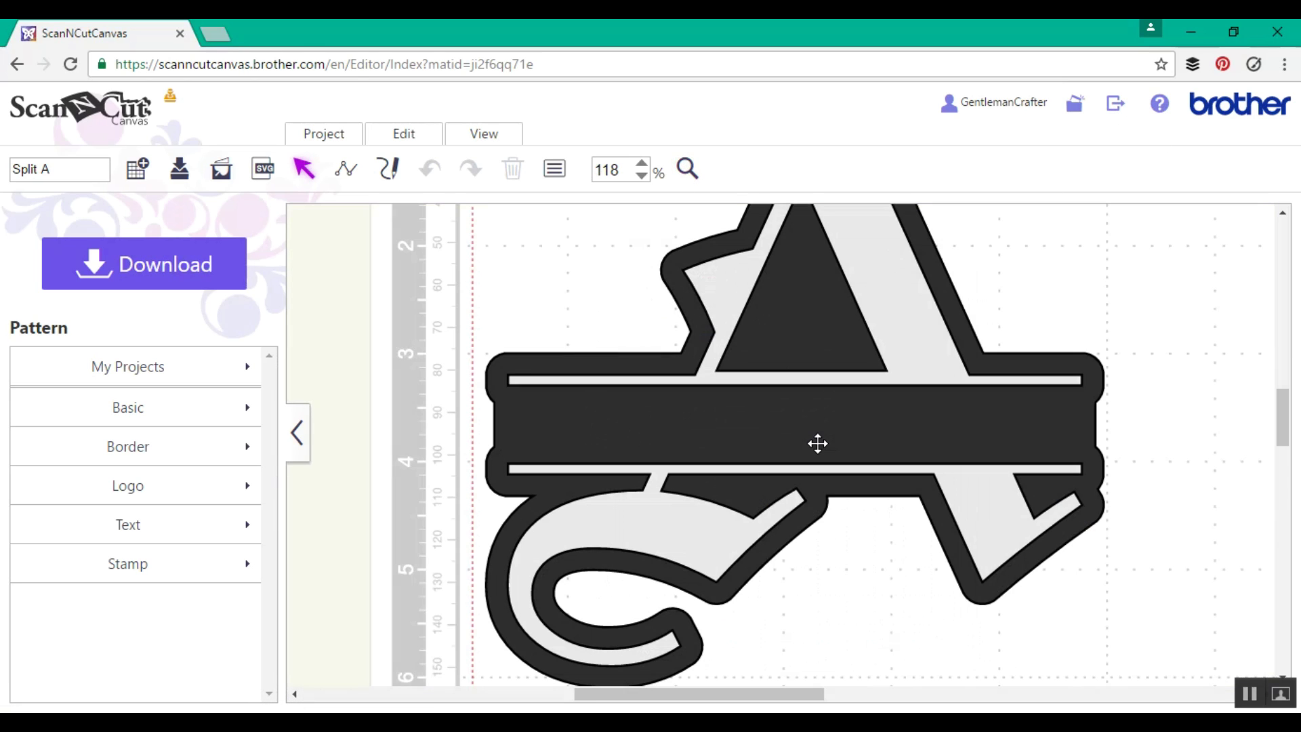
left_click(194, 532)
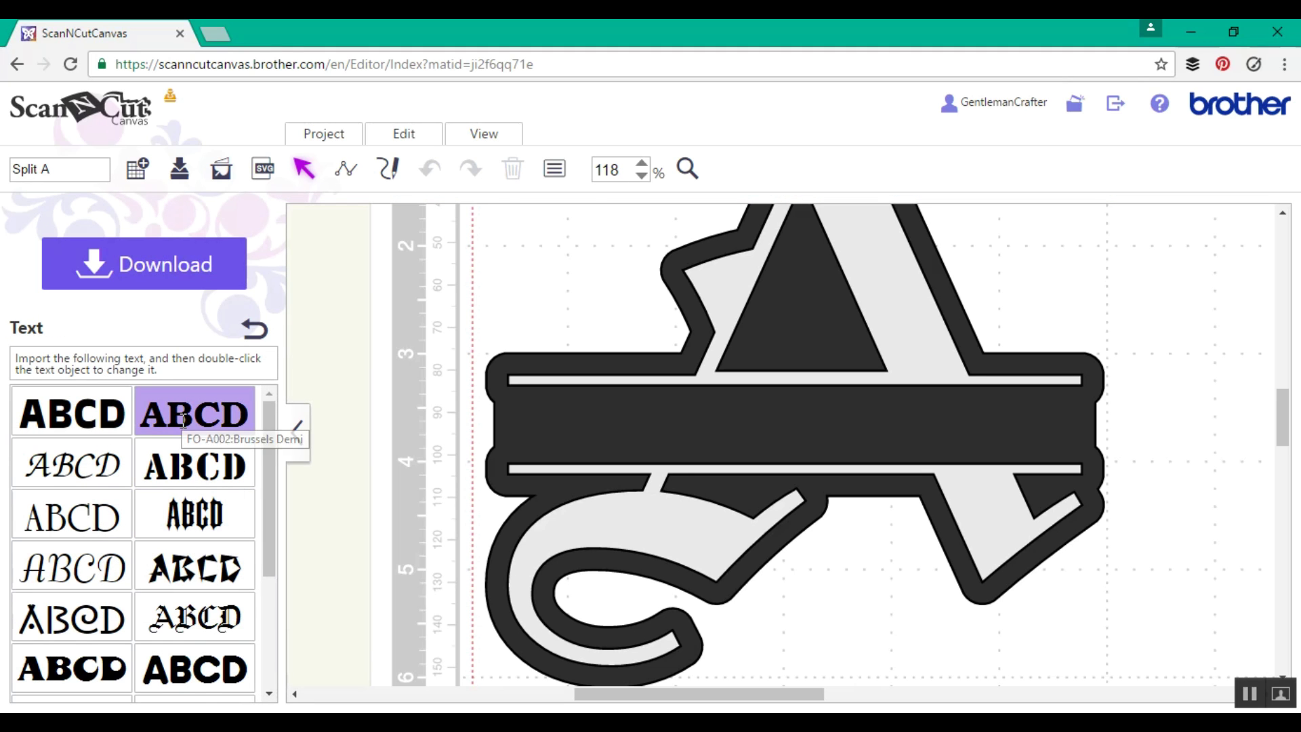
Add a serif text object and shrink it onto the A's crossbar.
left_click(224, 414)
left_click_drag(601, 249, 667, 442)
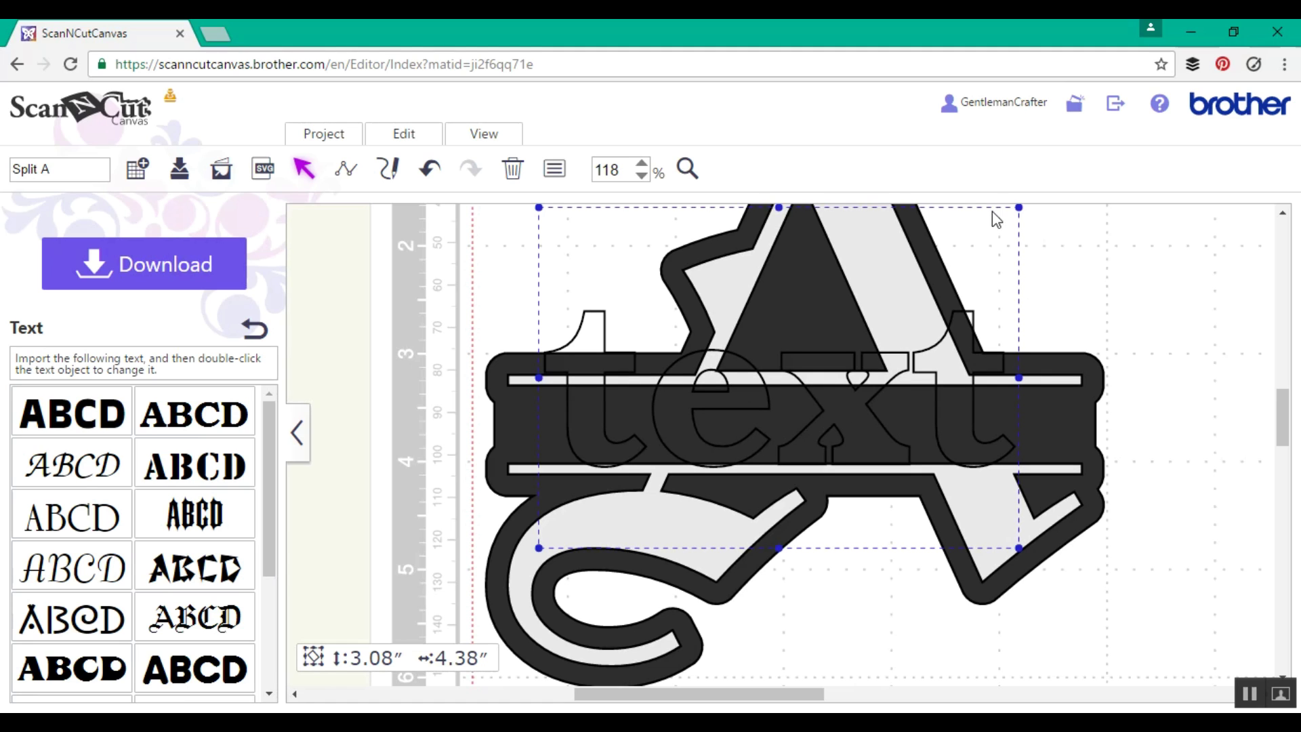
left_click_drag(1019, 207, 860, 319)
left_click_drag(847, 390, 798, 403)
Replace the placeholder wording with ALEX and nudge it into place along the dark band.
double_click(784, 399)
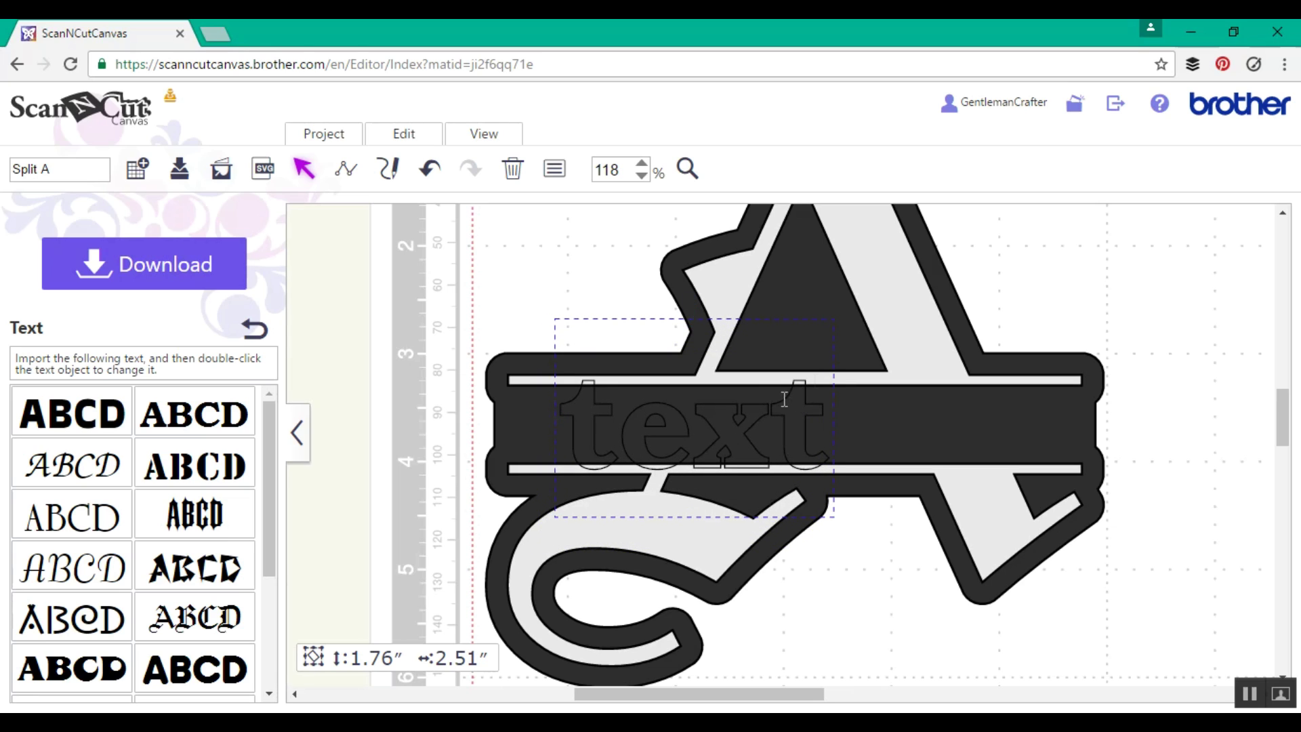
key("BackSpace")
key("BackSpace")
key("BackSpace")
key("BackSpace")
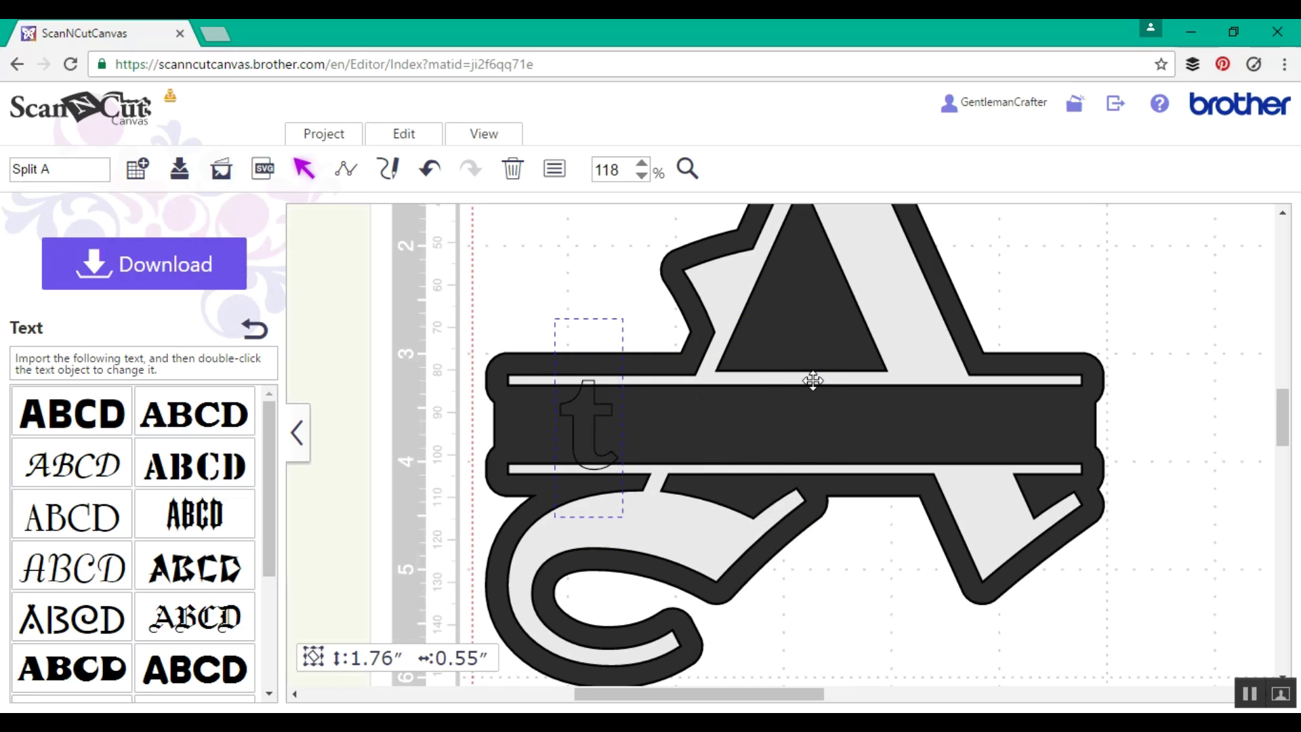
type("ALEX")
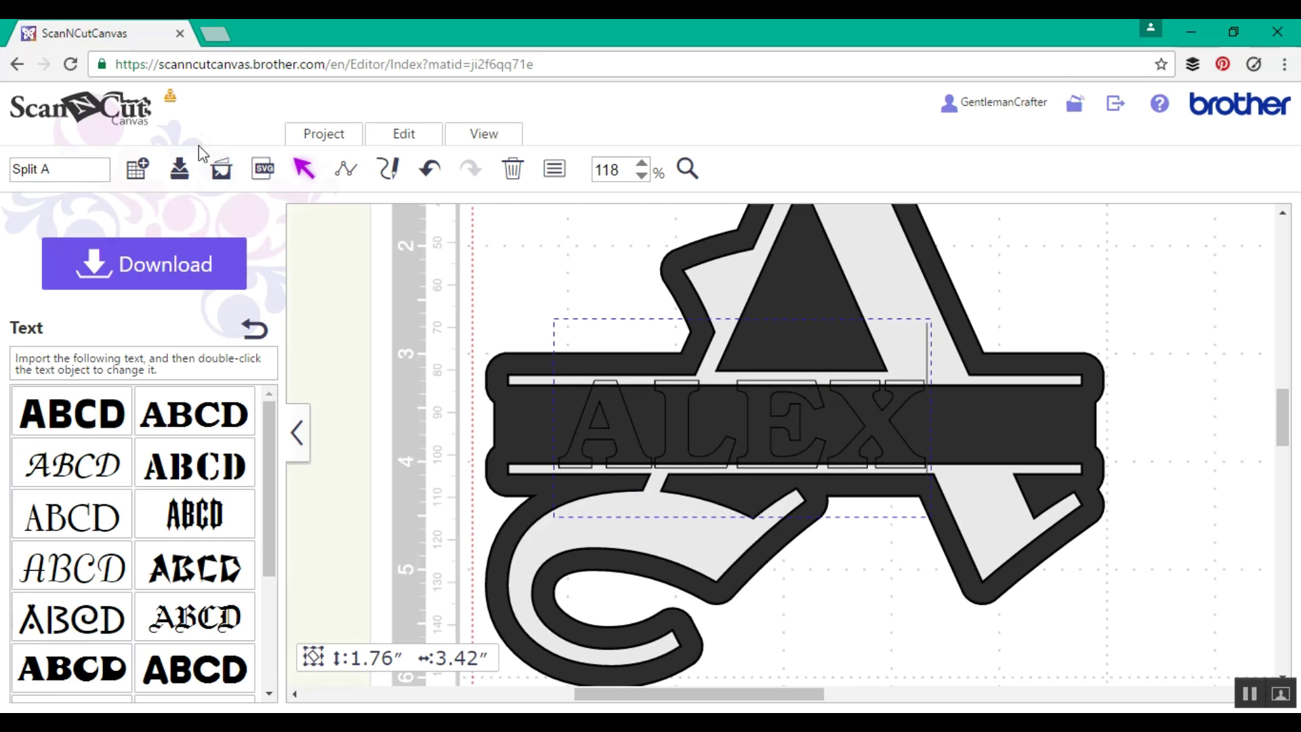
left_click(304, 169)
left_click_drag(763, 408, 829, 406)
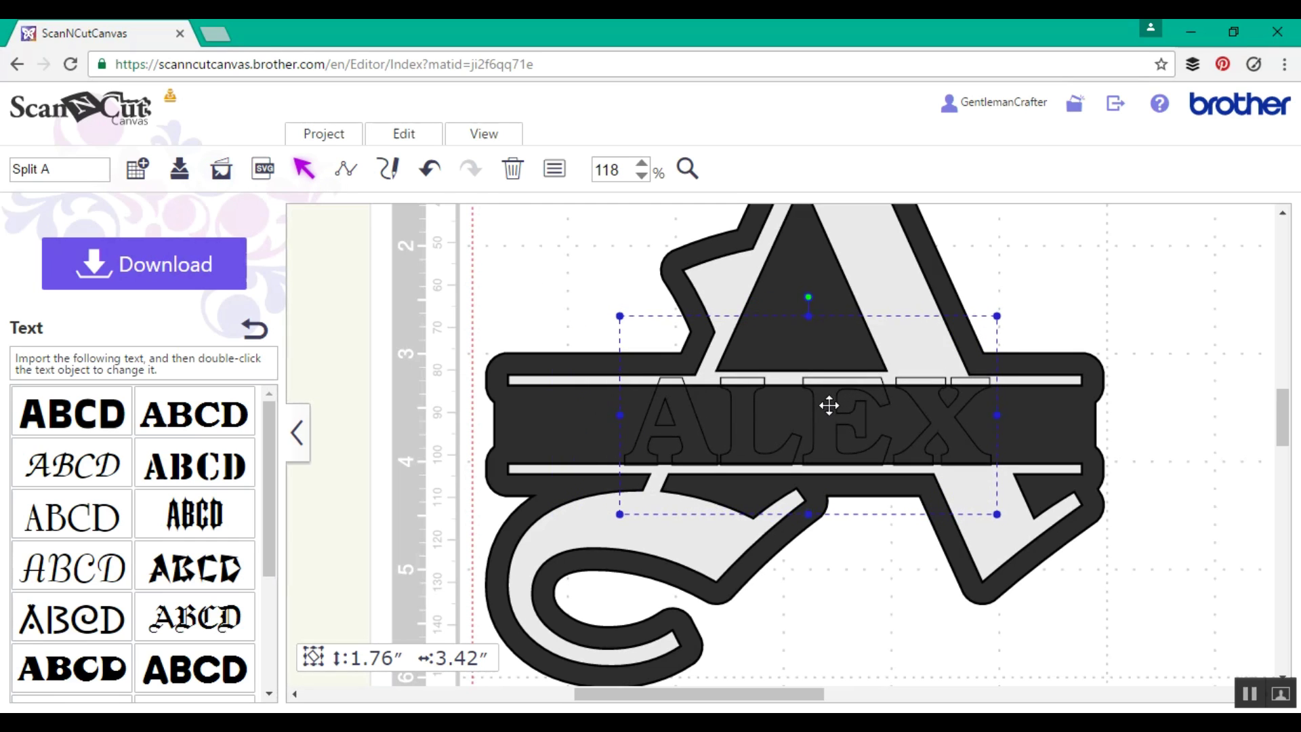
key("Down")
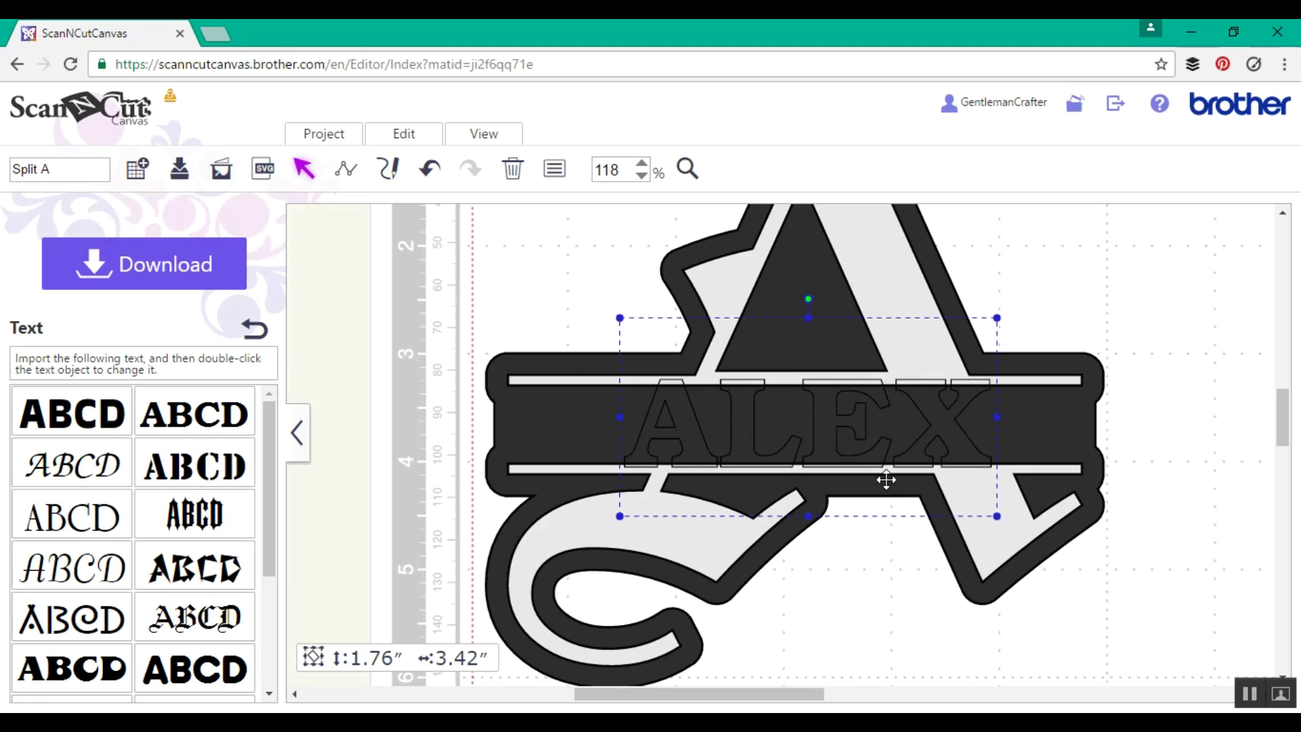
left_click_drag(1115, 625, 861, 432)
Centre ALEX horizontally on the A and weld the two together with Process Overlap.
left_click(379, 138)
left_click(459, 343)
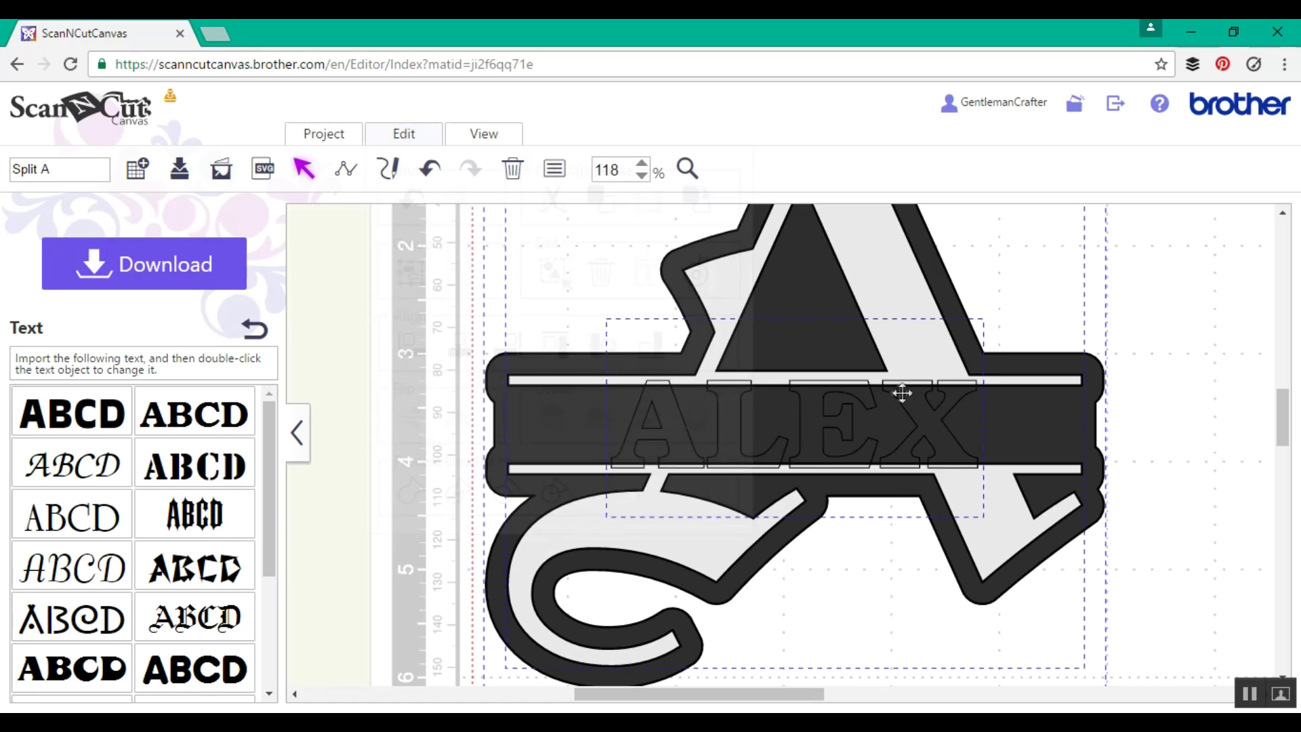
left_click(920, 369)
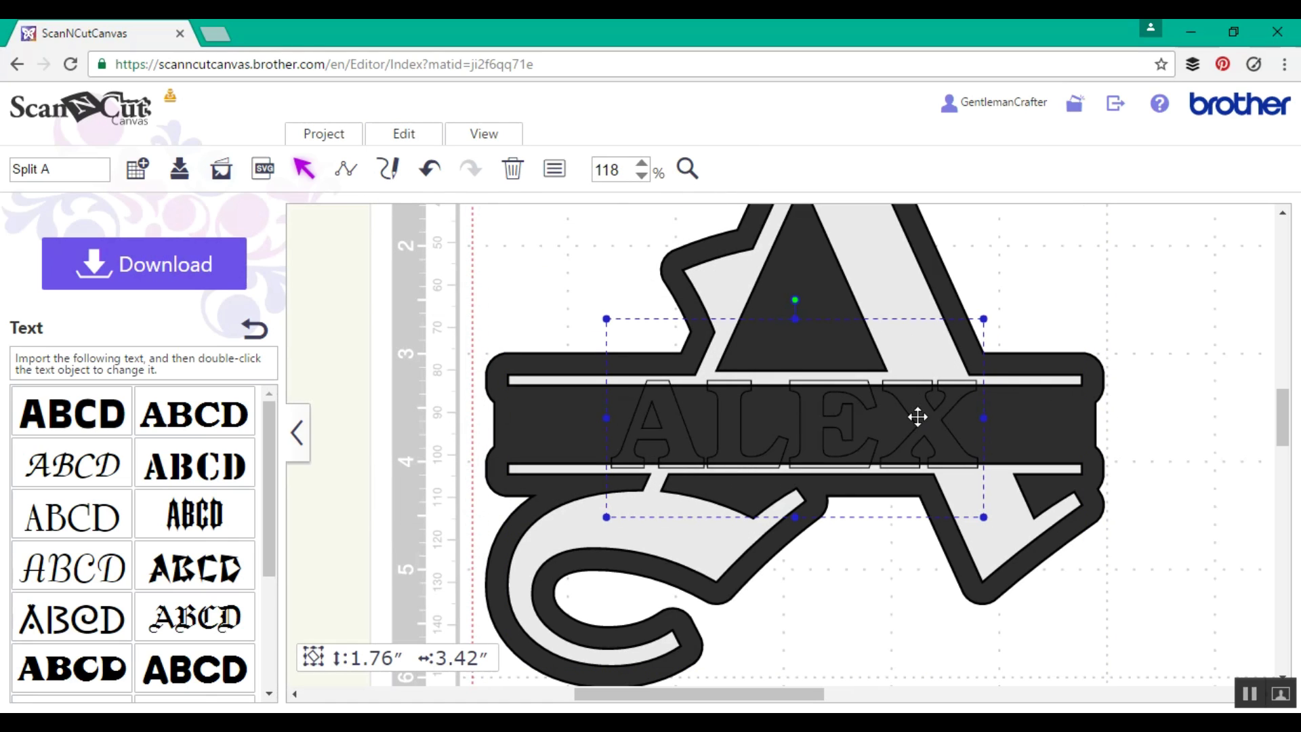
left_click(865, 260)
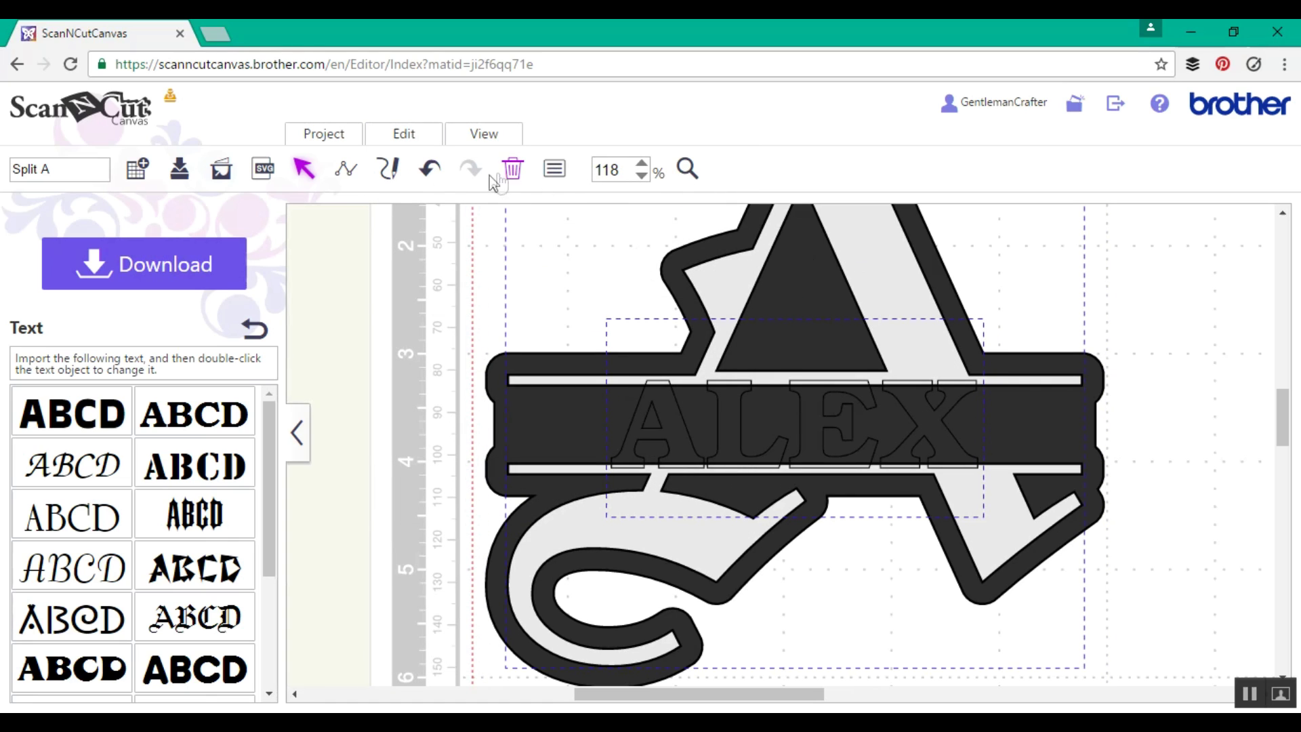
left_click(404, 134)
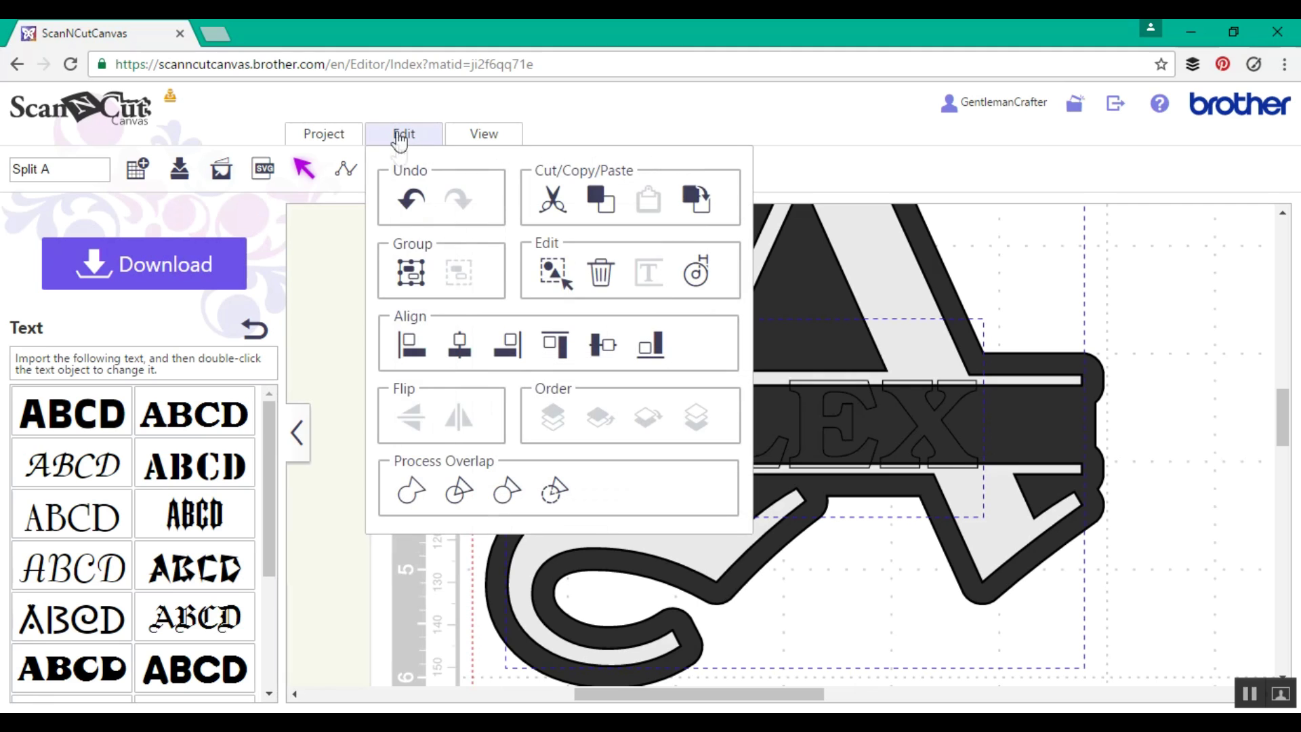
left_click(416, 491)
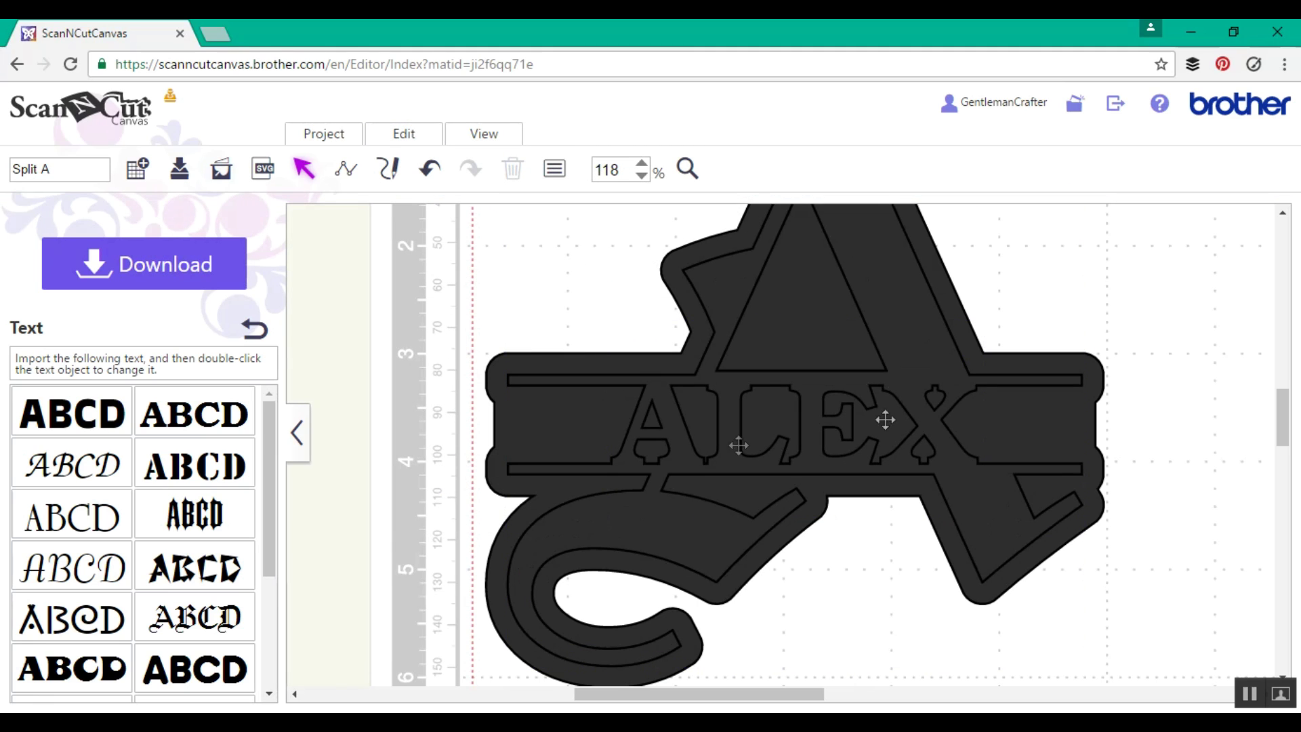
Fill the merged A-and-ALEX shape light grey.
left_click(876, 341)
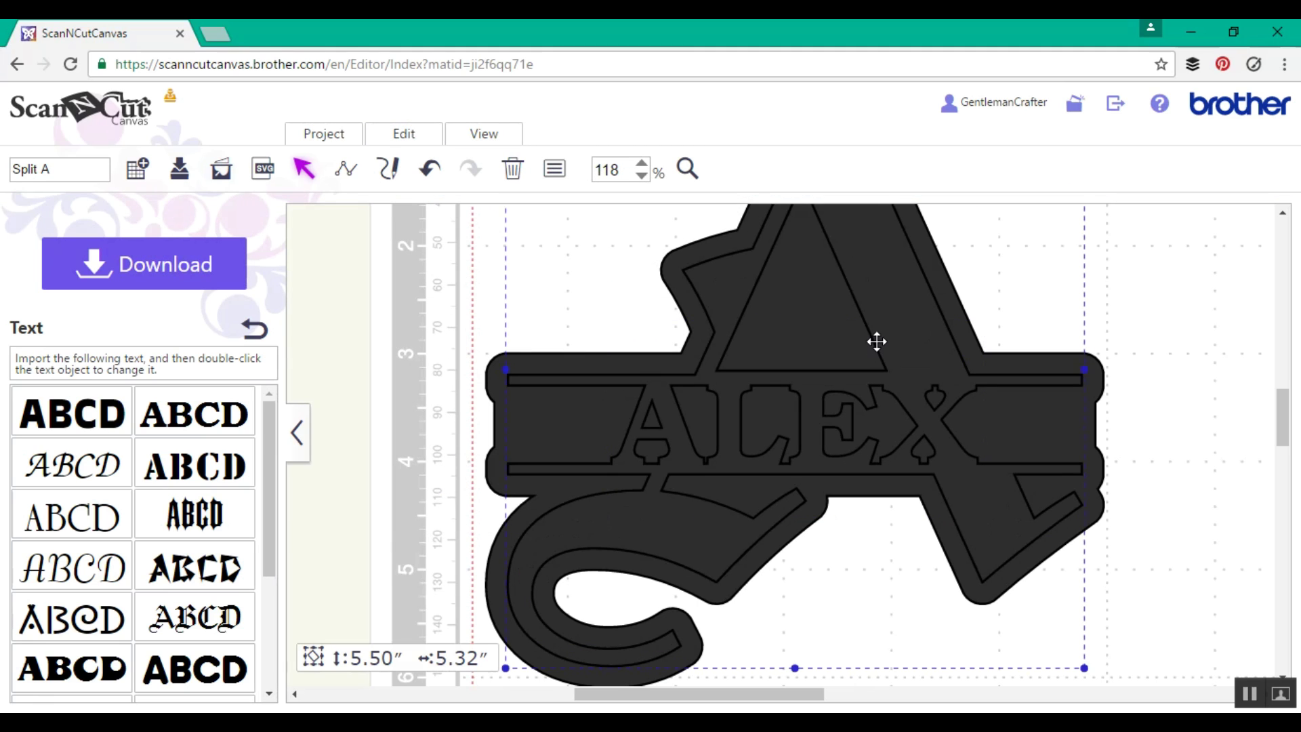
left_click(554, 172)
left_click(409, 415)
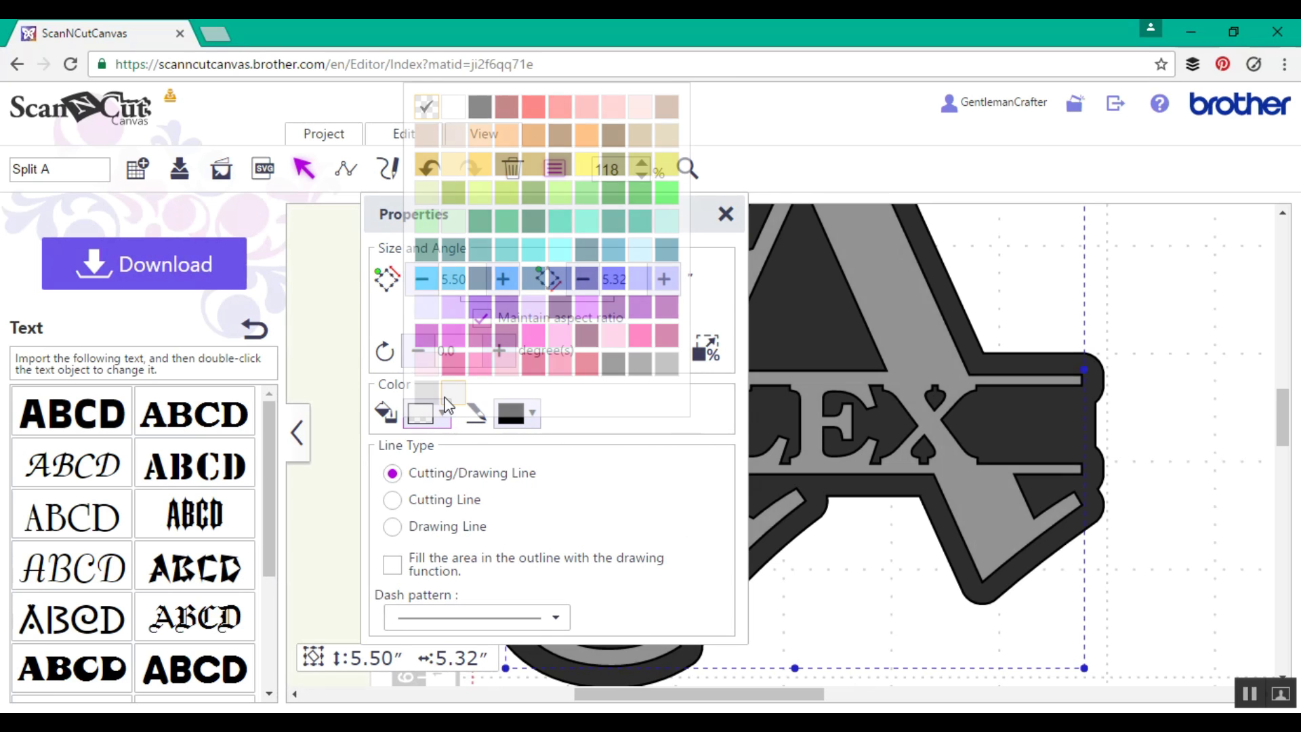
left_click(445, 403)
left_click(725, 215)
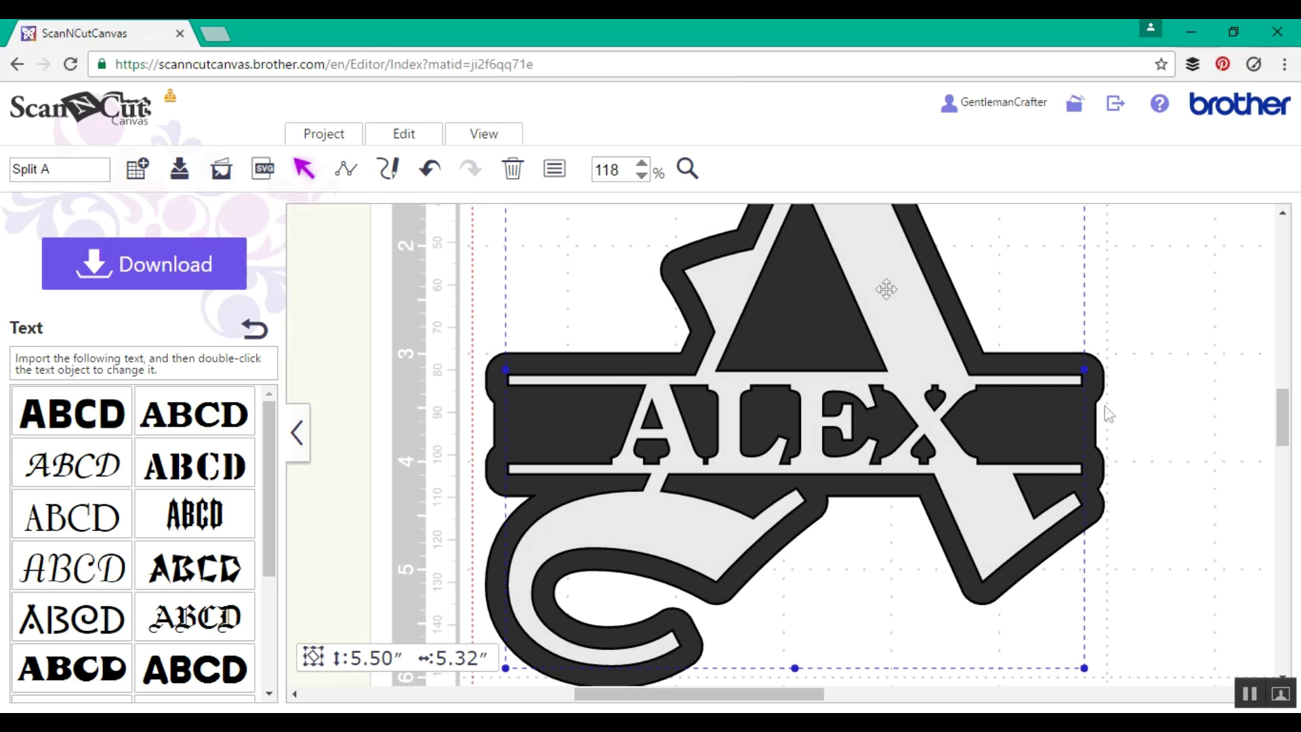
left_click(641, 175)
Zoom in to frame the finished monogram and clear the selection.
left_click(641, 175)
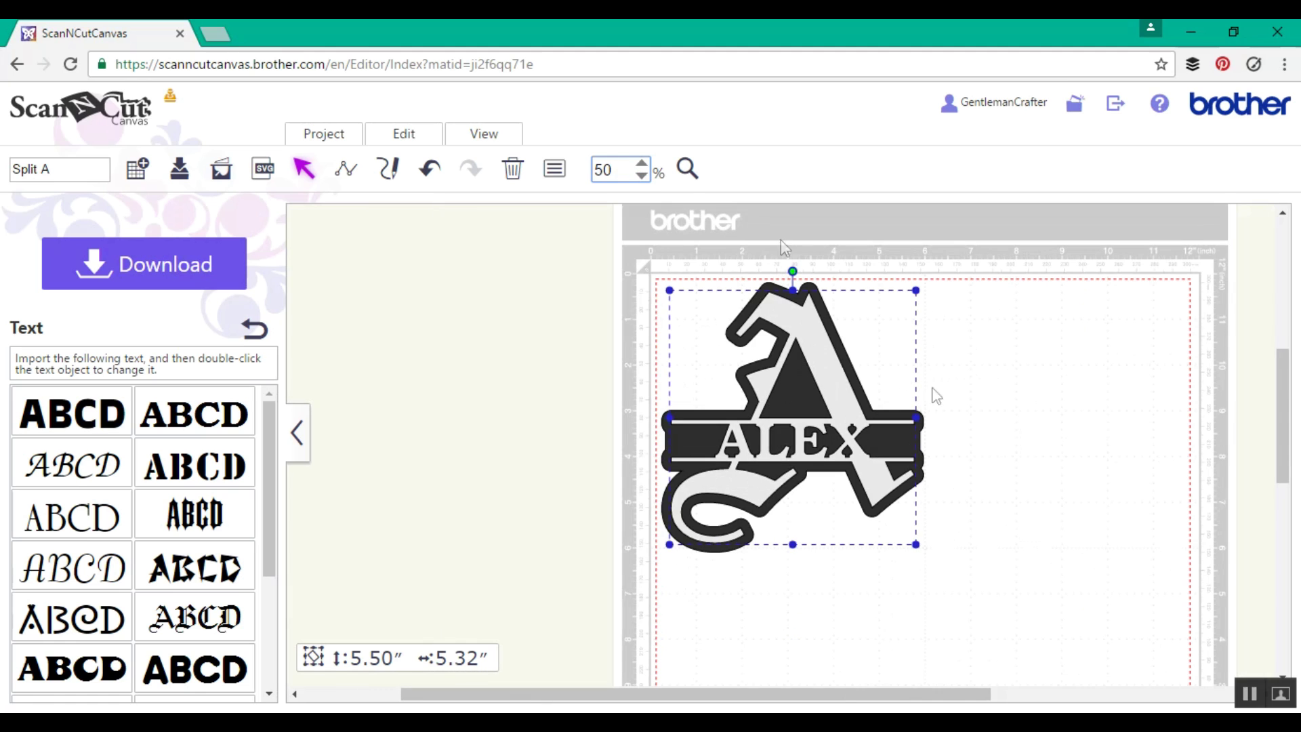
left_click(688, 168)
left_click_drag(644, 263, 942, 577)
left_click_drag(849, 707, 882, 705)
left_click(1016, 437)
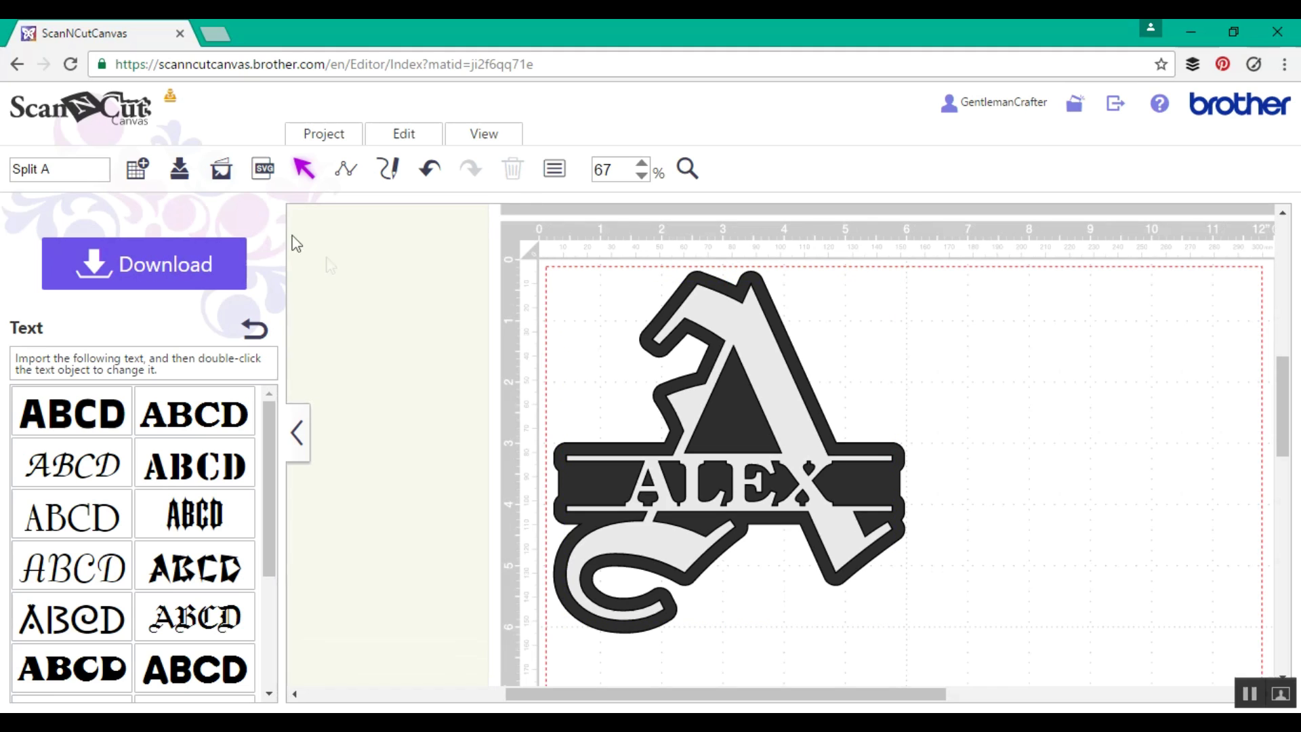
Overwrite the Split A project, confirm the save, and log out of the editor.
left_click(192, 175)
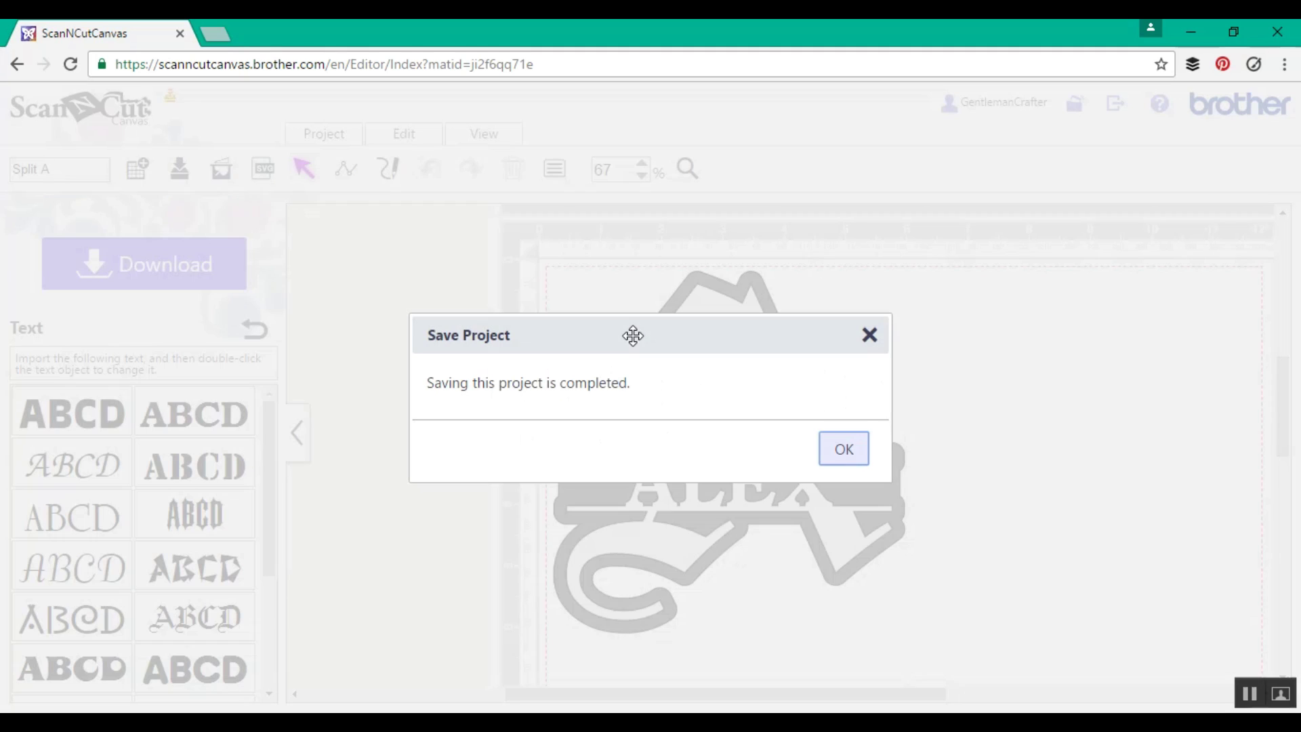
left_click(841, 451)
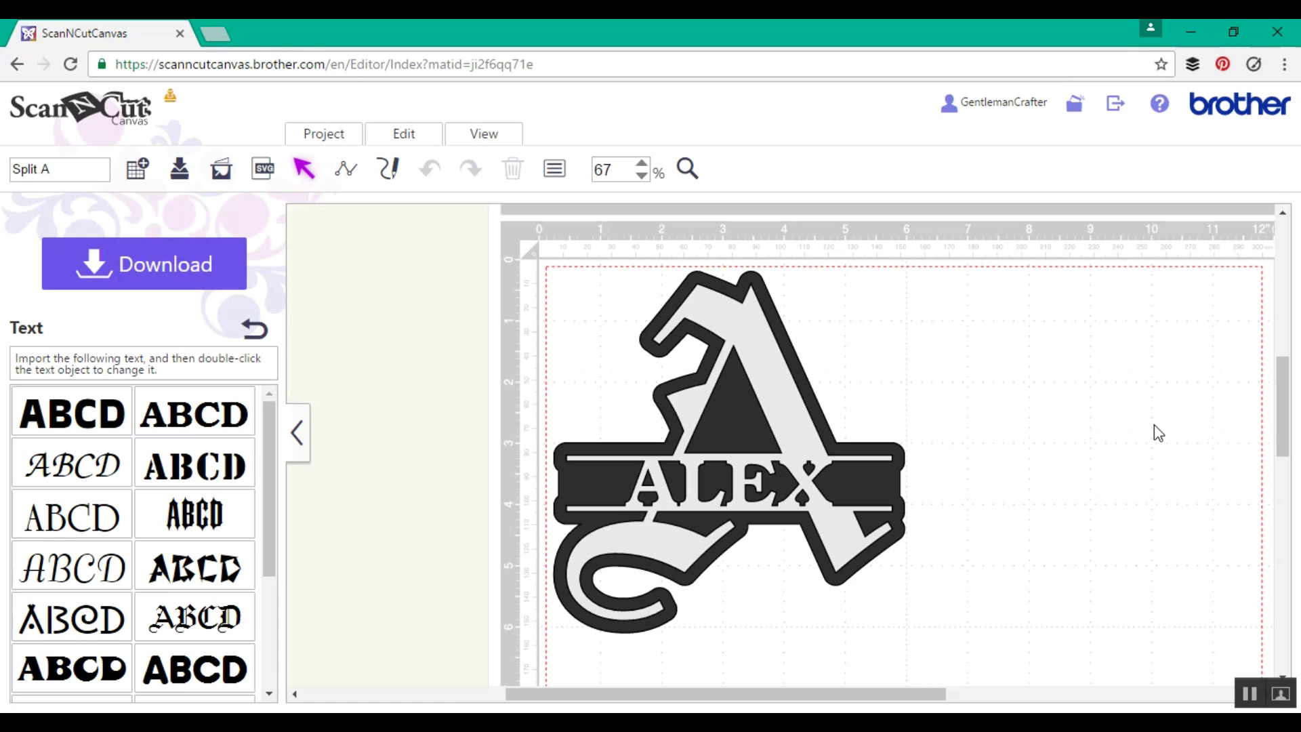
left_click(1114, 105)
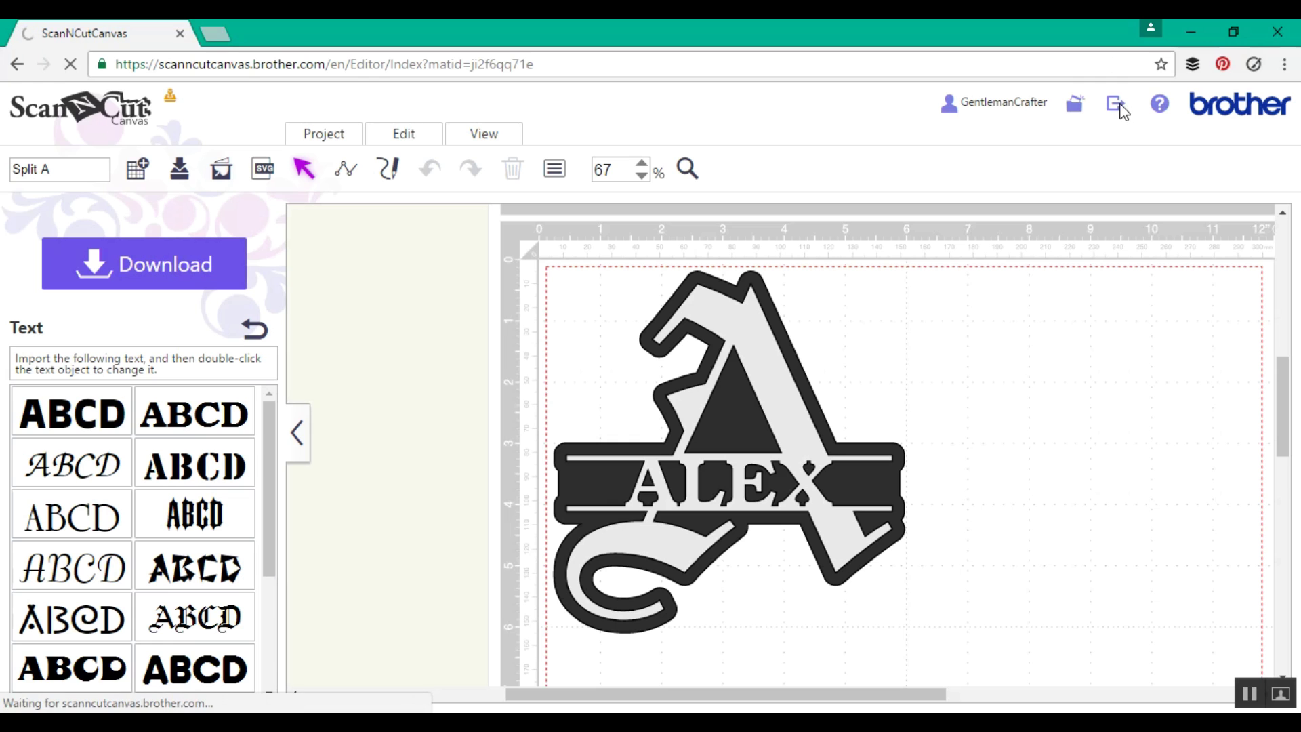